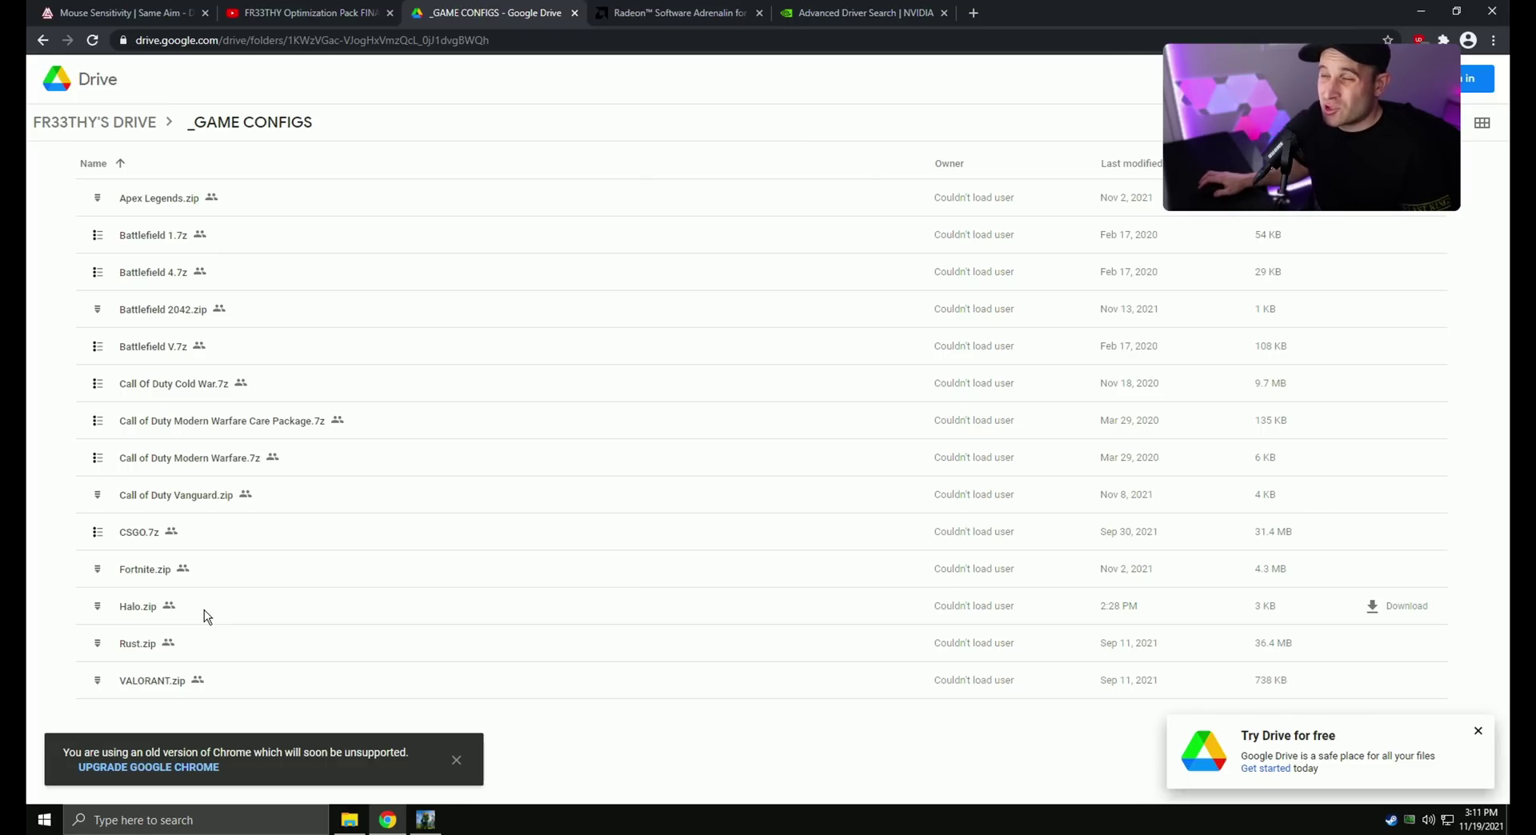
- Switch to the AMD 'Radeon Software Adrenalin for Halo Infinite' release notes tab
click(652, 13)
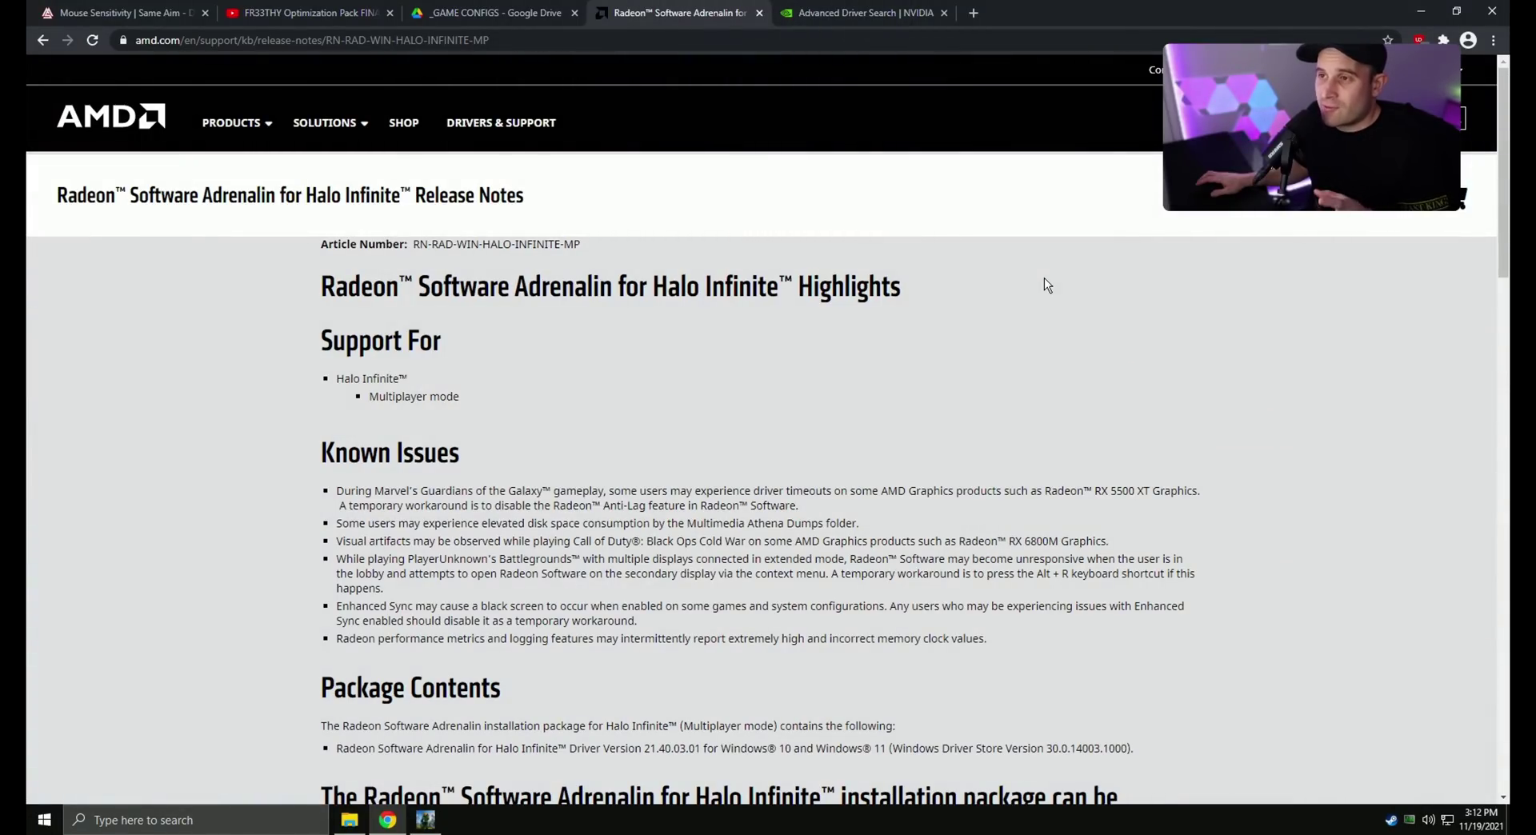
- Scroll the AMD release notes down to the Windows 10 & Windows 11 64-bit download link
scroll(1044, 280, down, 7)
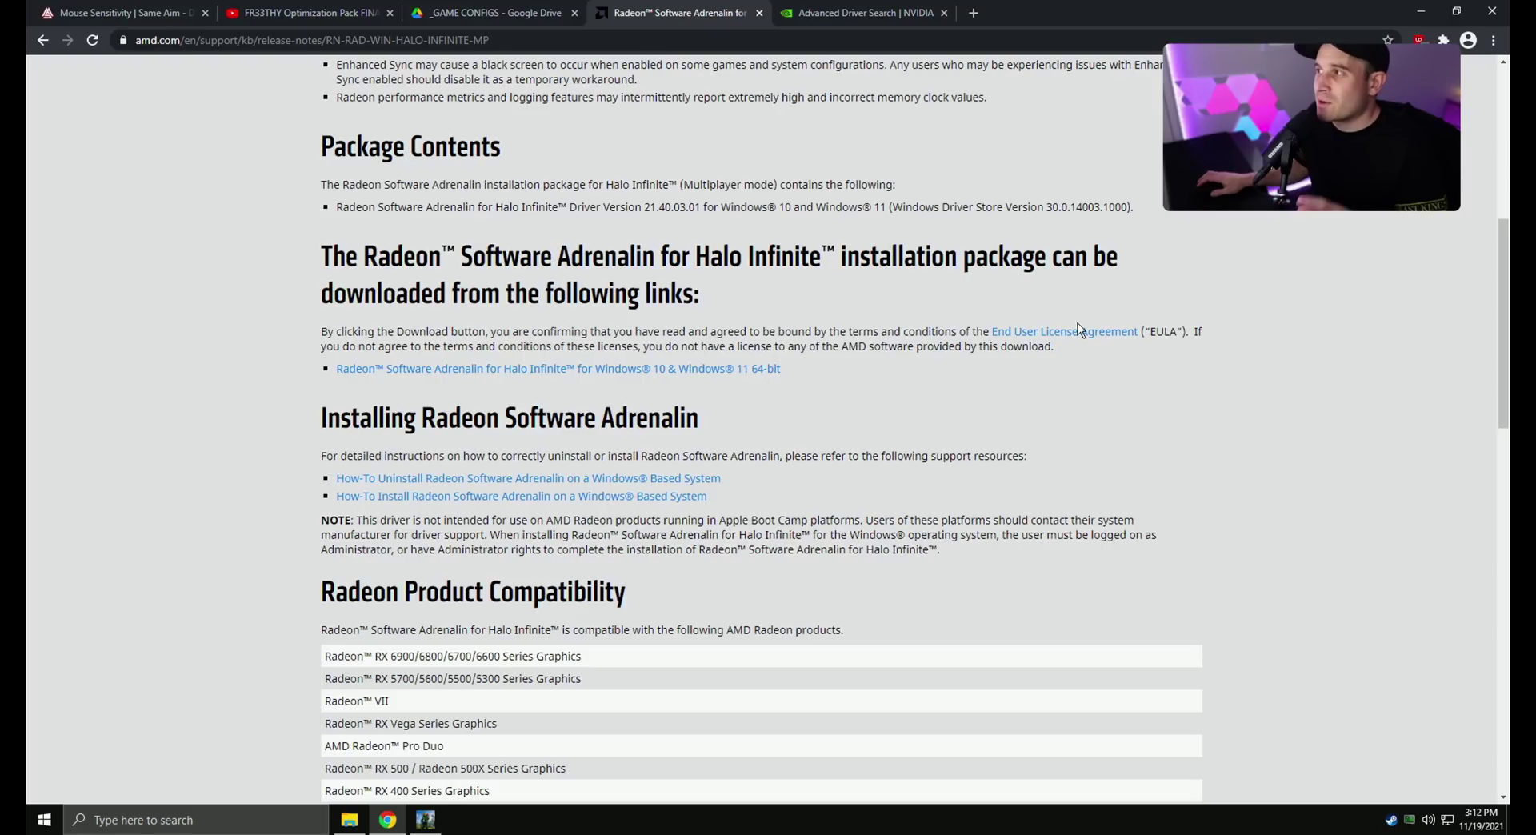
- Switch to the NVIDIA Advanced Driver Search tab and scroll through the RTX 2080 Ti Game Ready results
click(852, 11)
scroll(892, 530, down, 2)
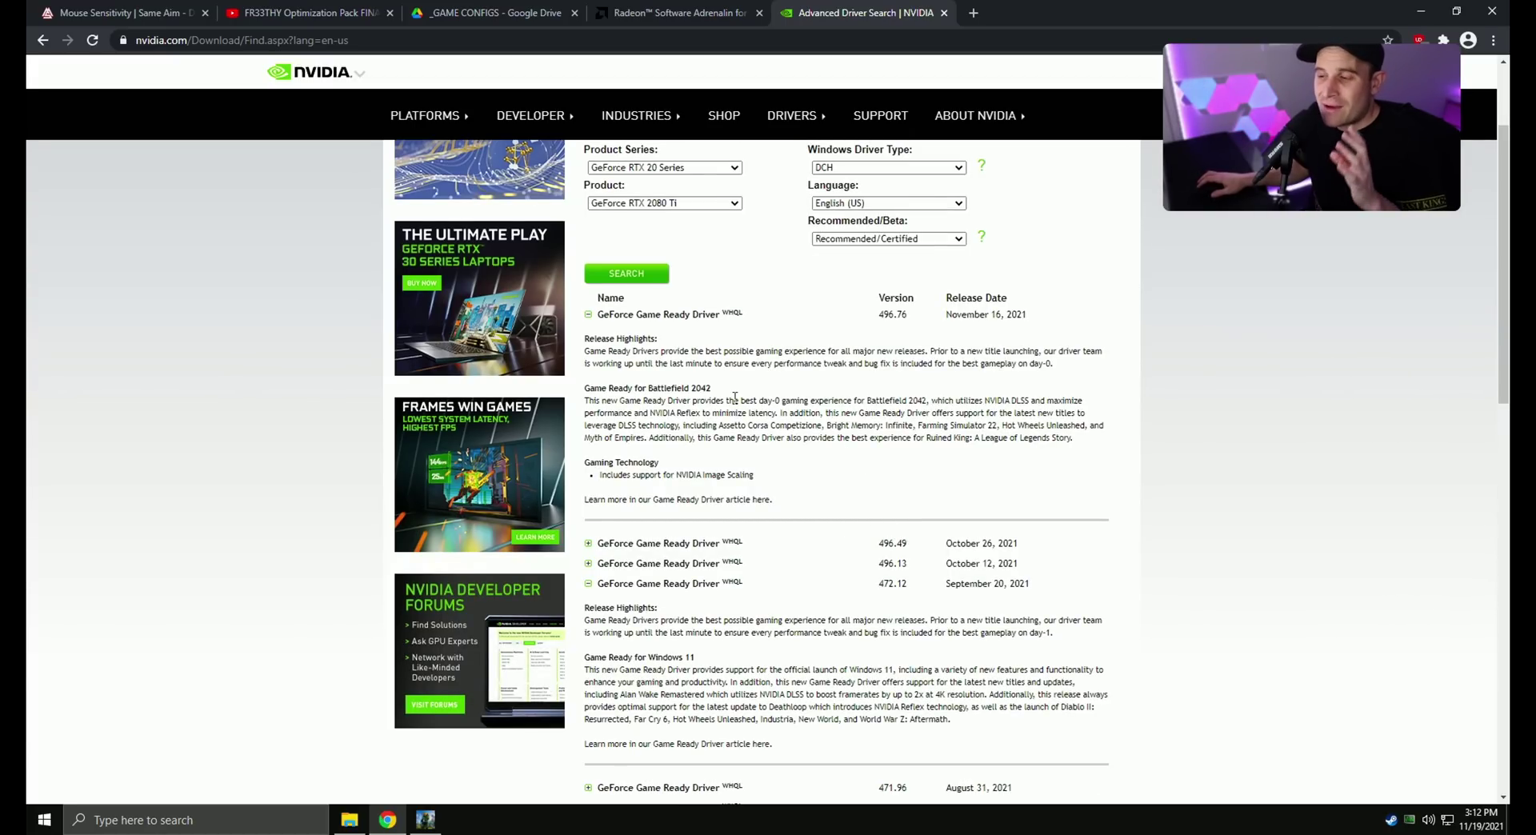
scroll(734, 398, down, 1)
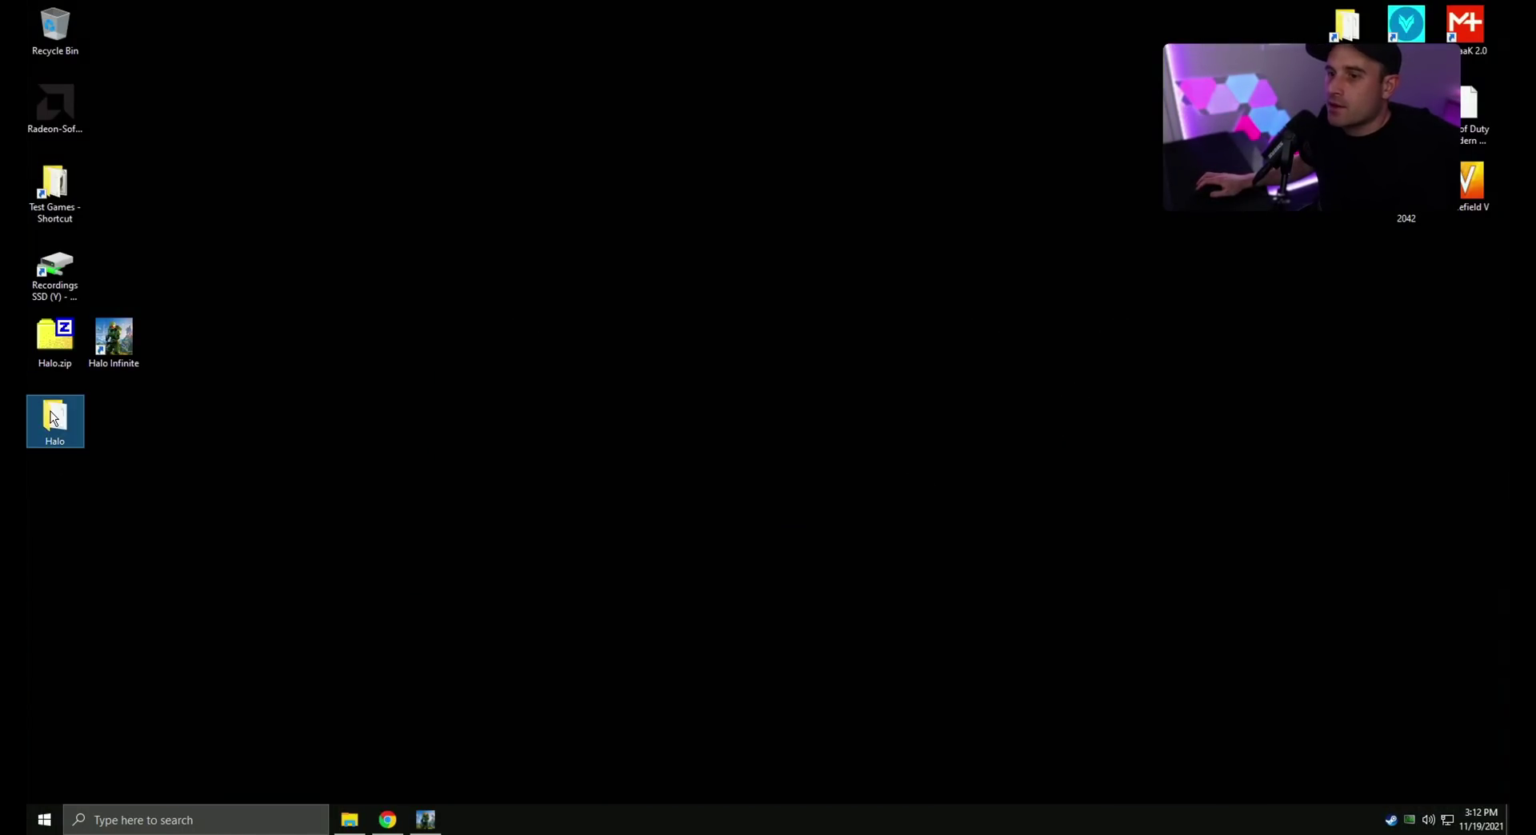
- Open the downloaded Halo folder and select its SpecControlSettings.json to copy
double_click(53, 418)
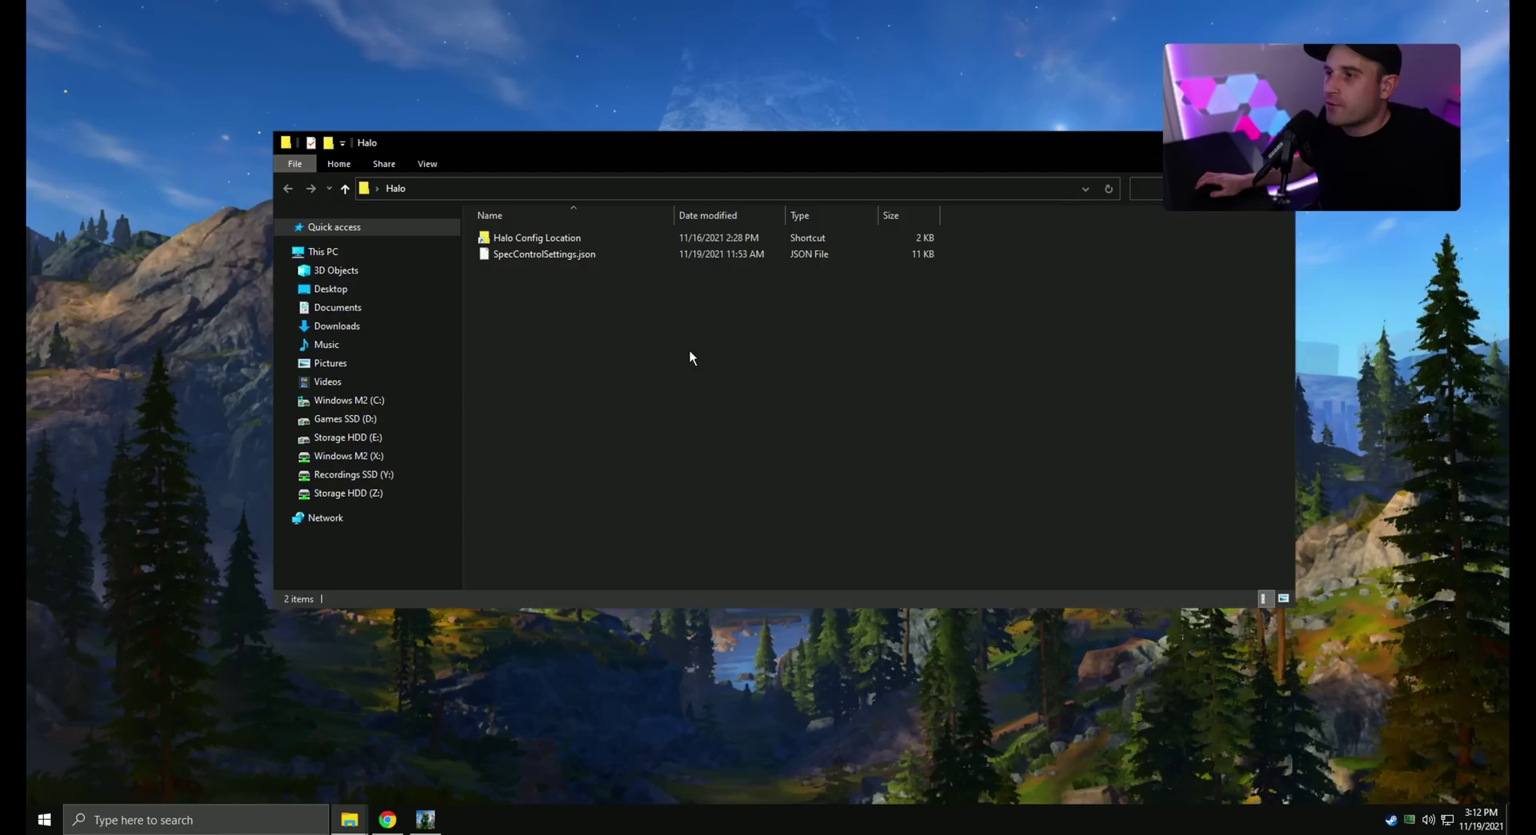
click(576, 254)
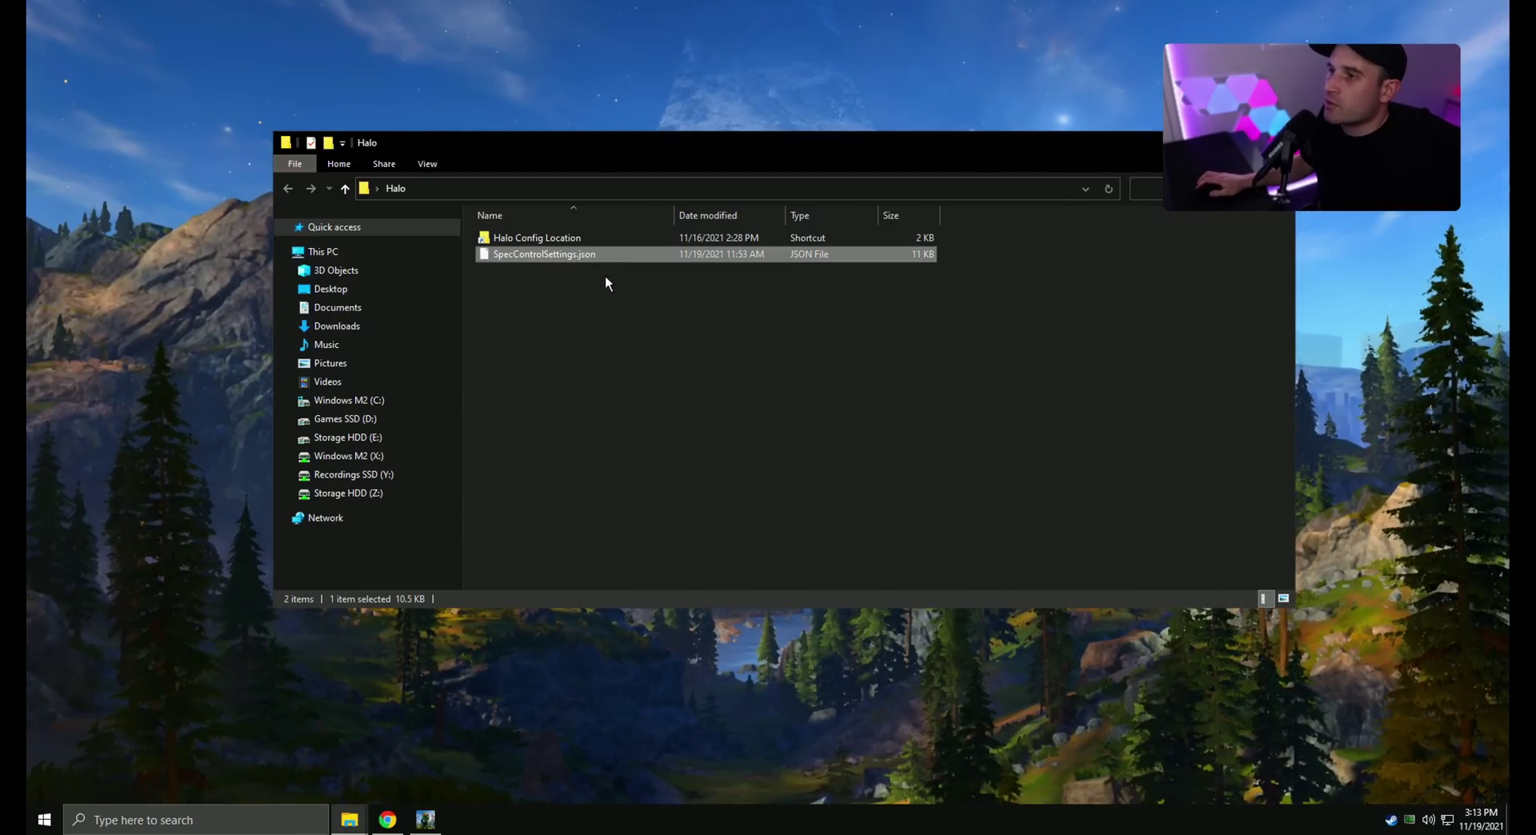
double_click(540, 237)
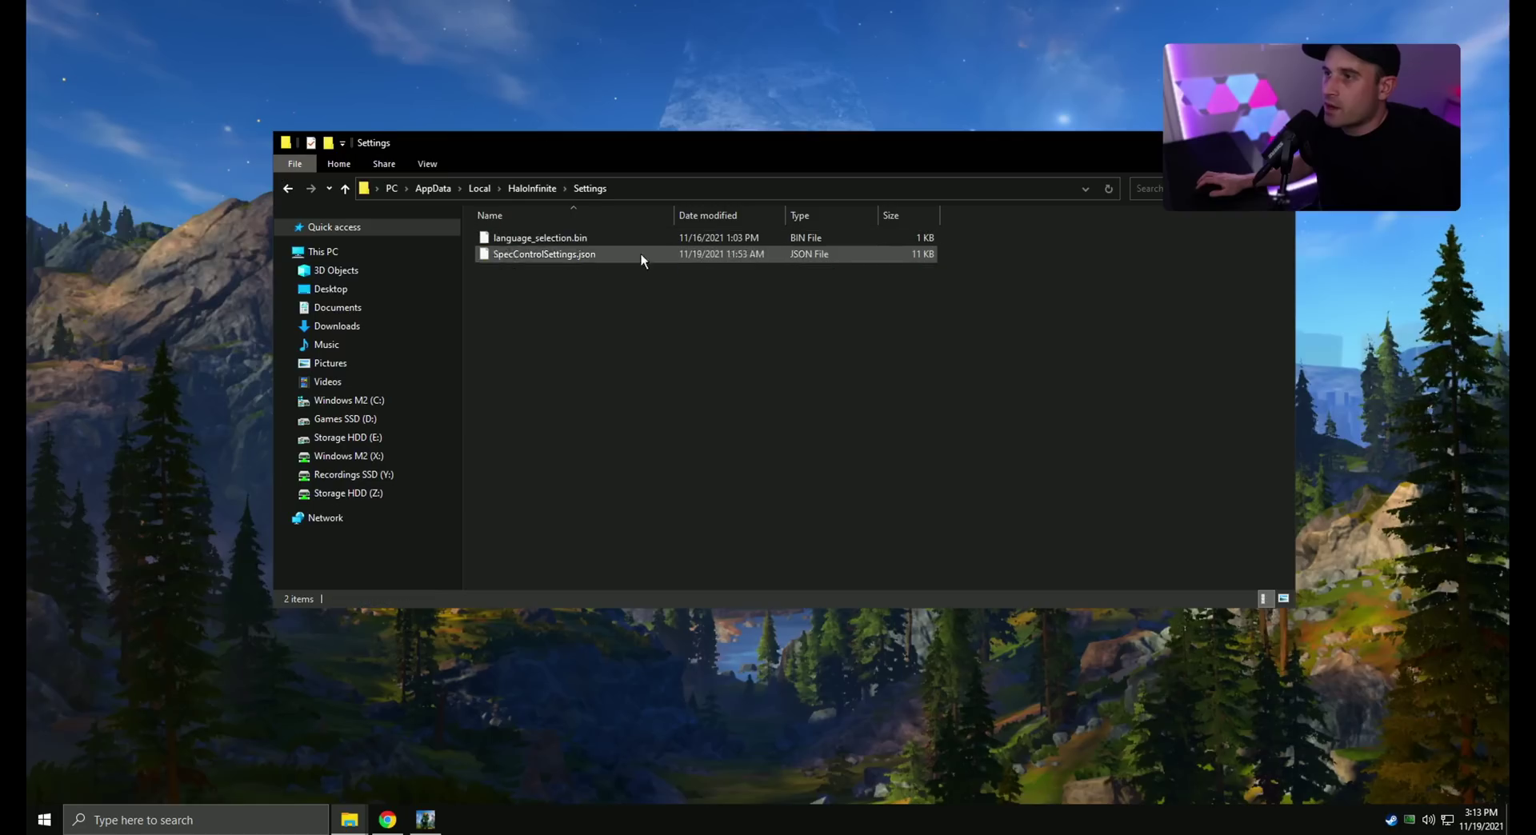
click(289, 190)
click(578, 256)
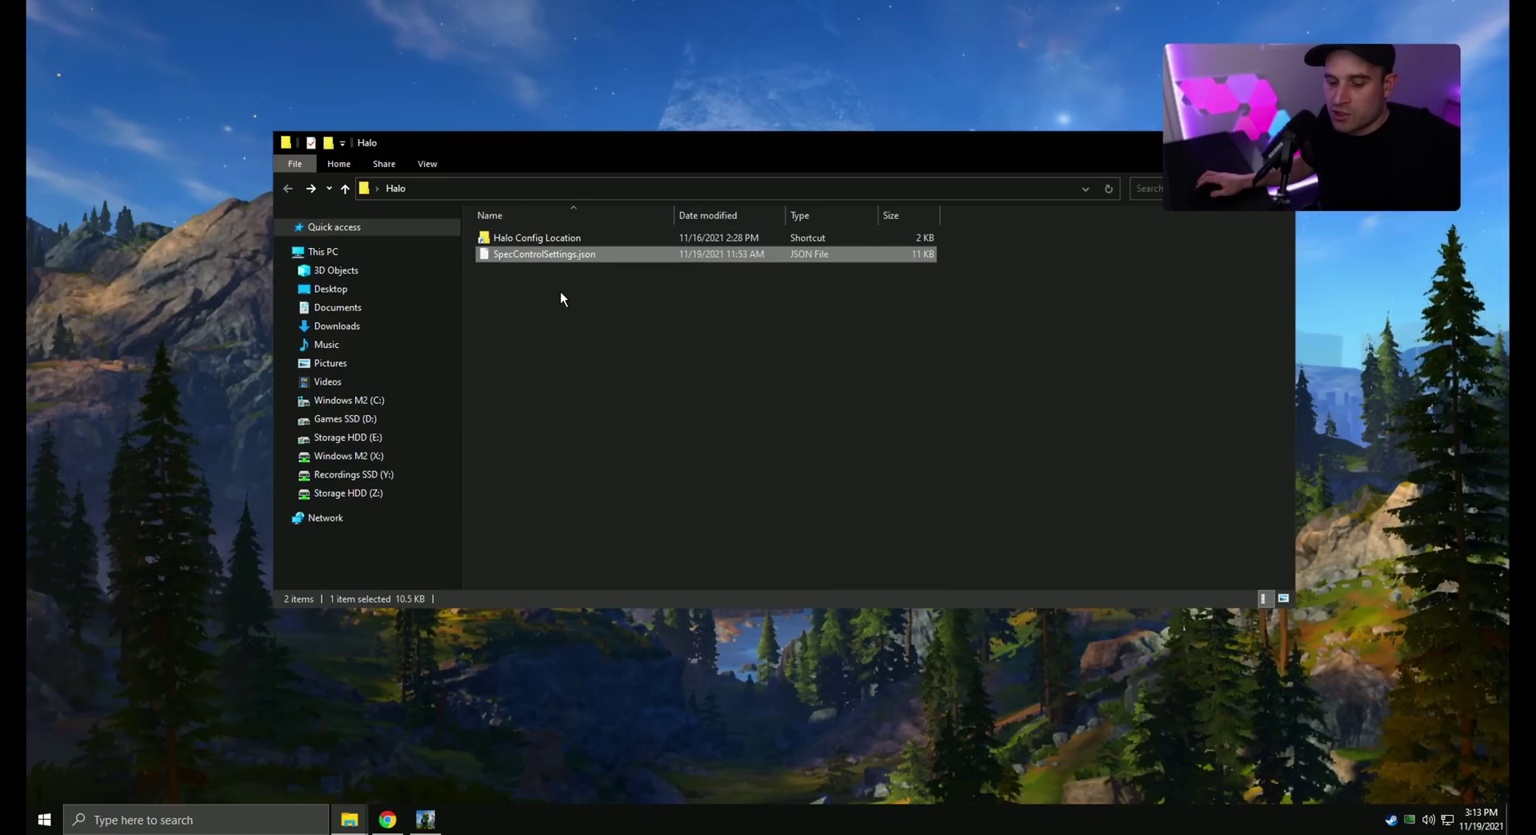
- Replace SpecControlSettings.json in the AppData HaloInfinite Settings folder with the copied file
double_click(550, 238)
click(536, 254)
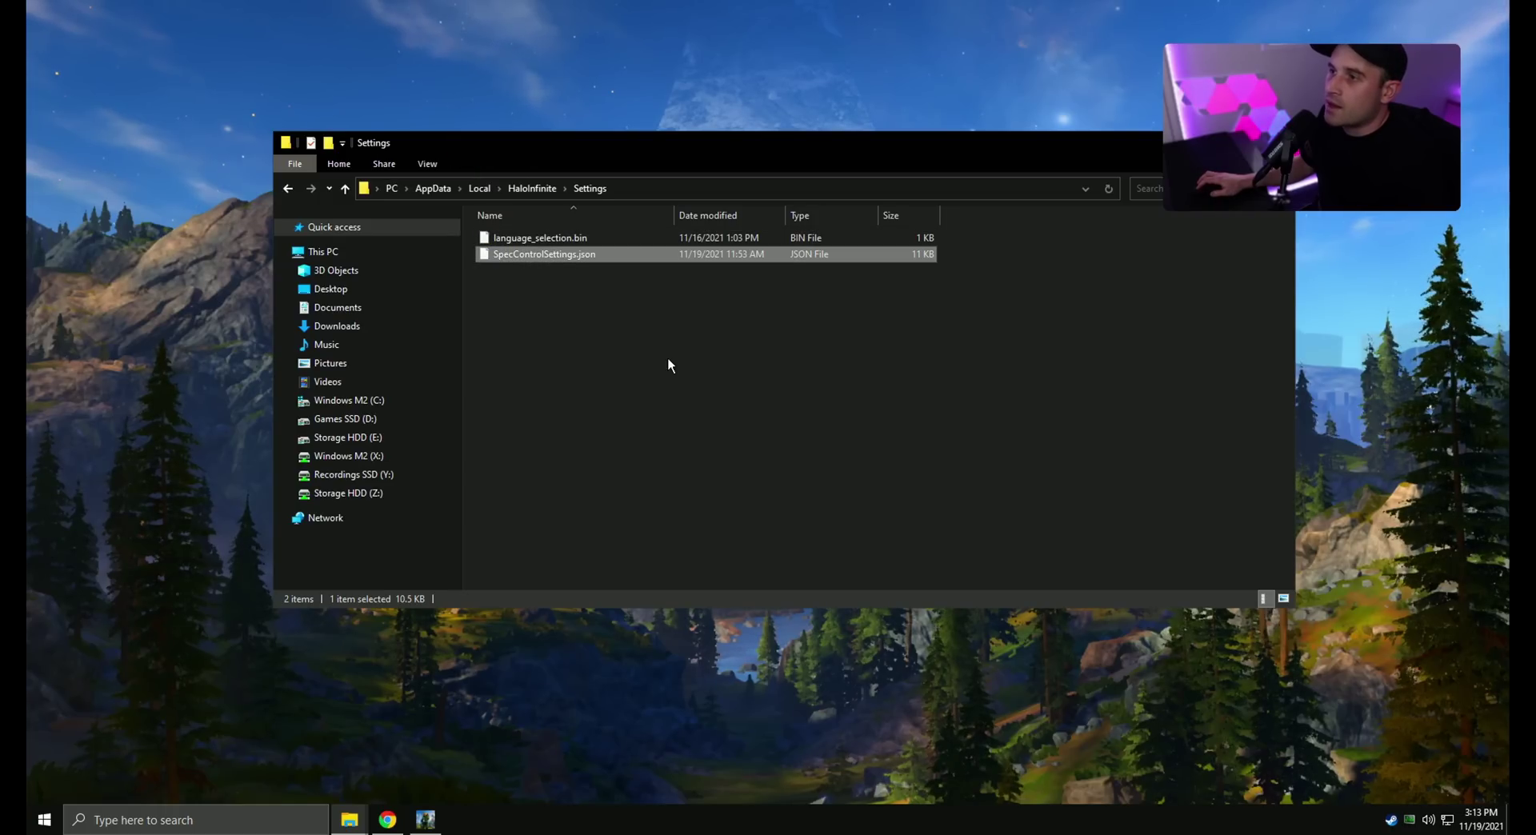
key(Delete)
key(ctrl+z)
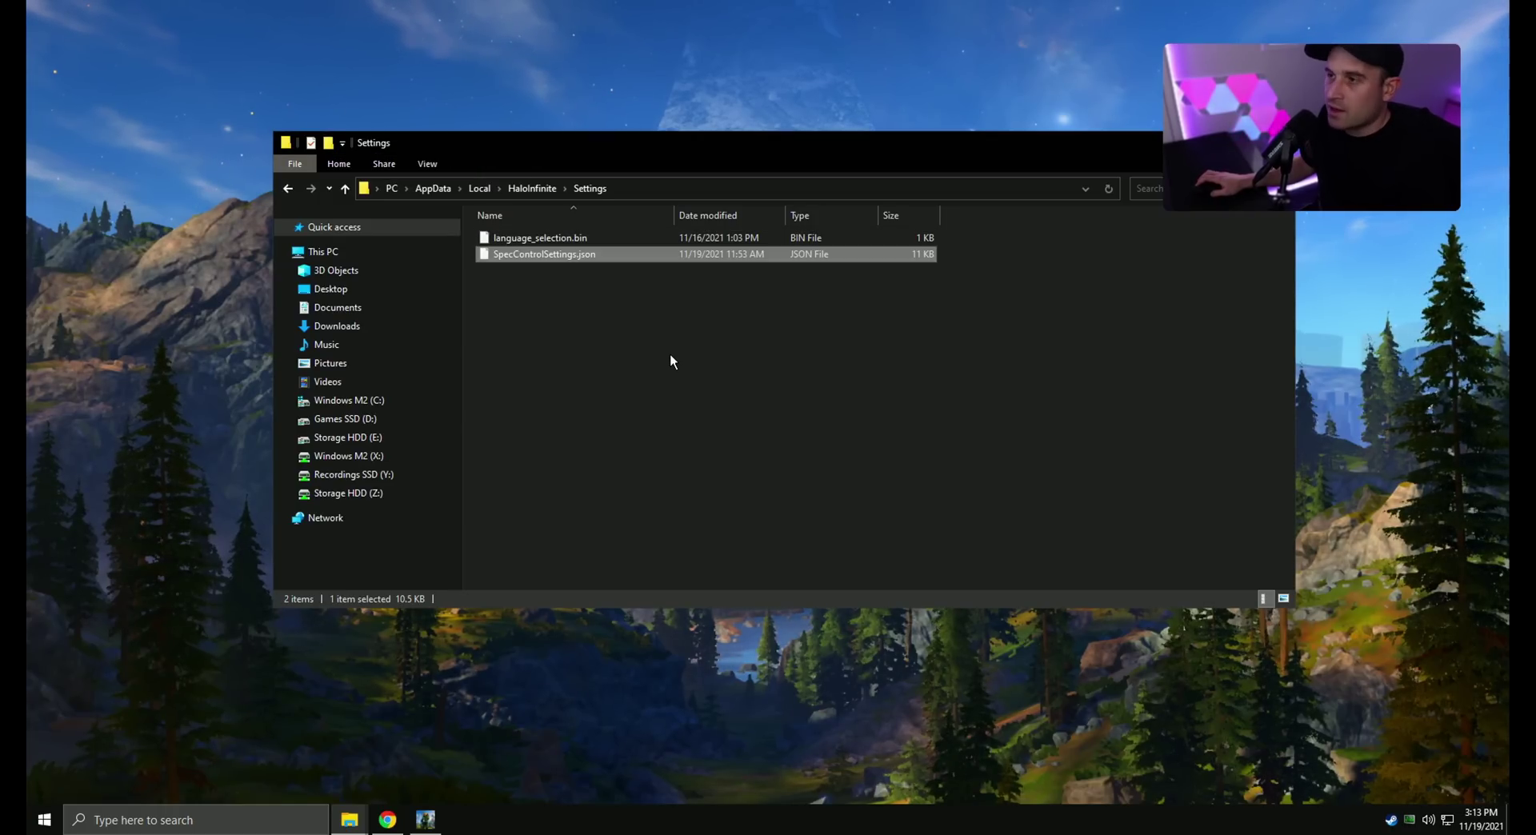
click(693, 366)
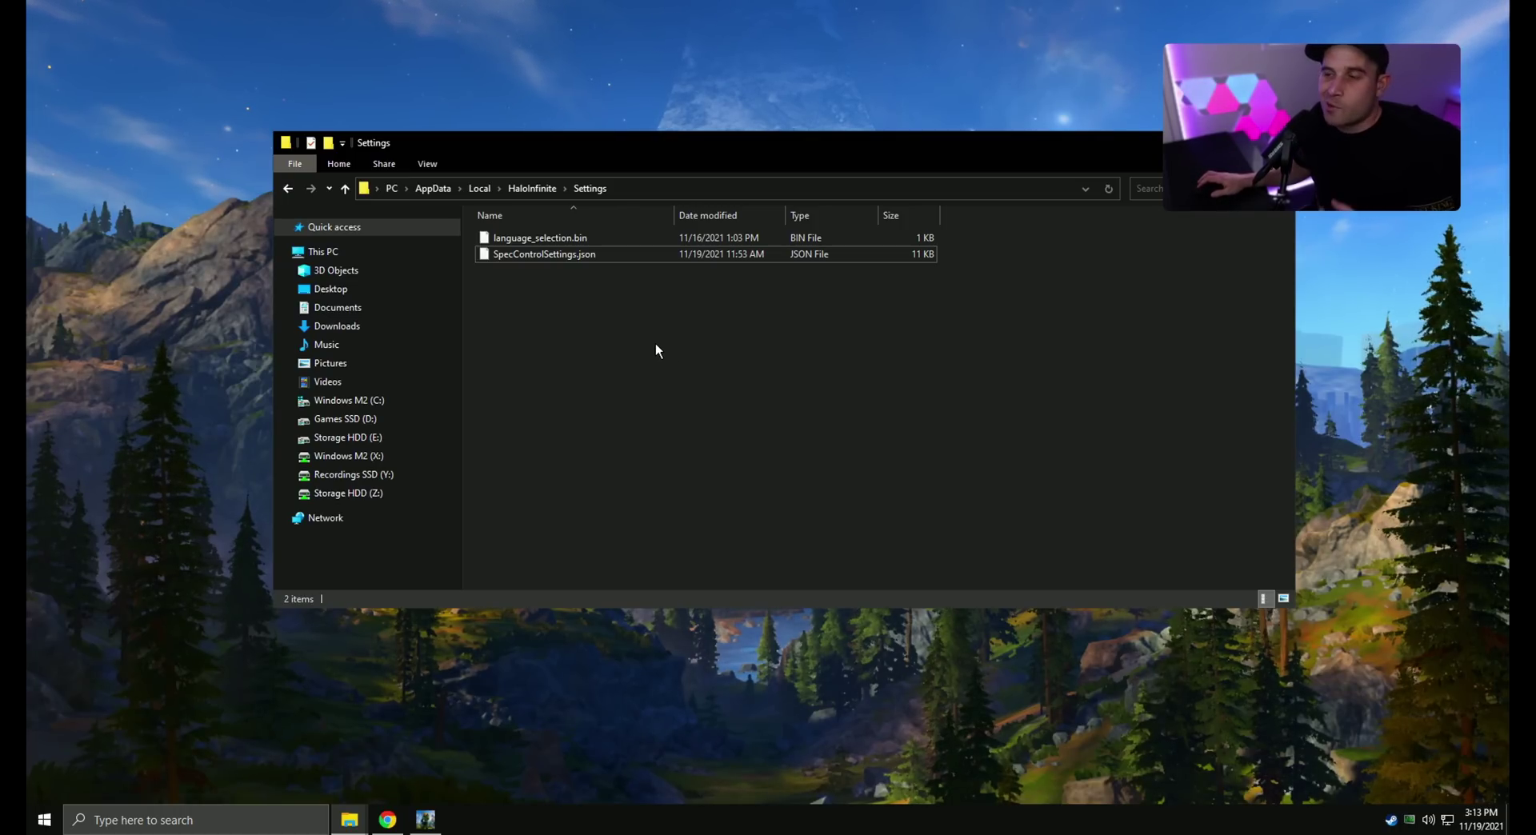
- Bring Halo Infinite forward, start it, and review the Accessibility settings
click(32, 404)
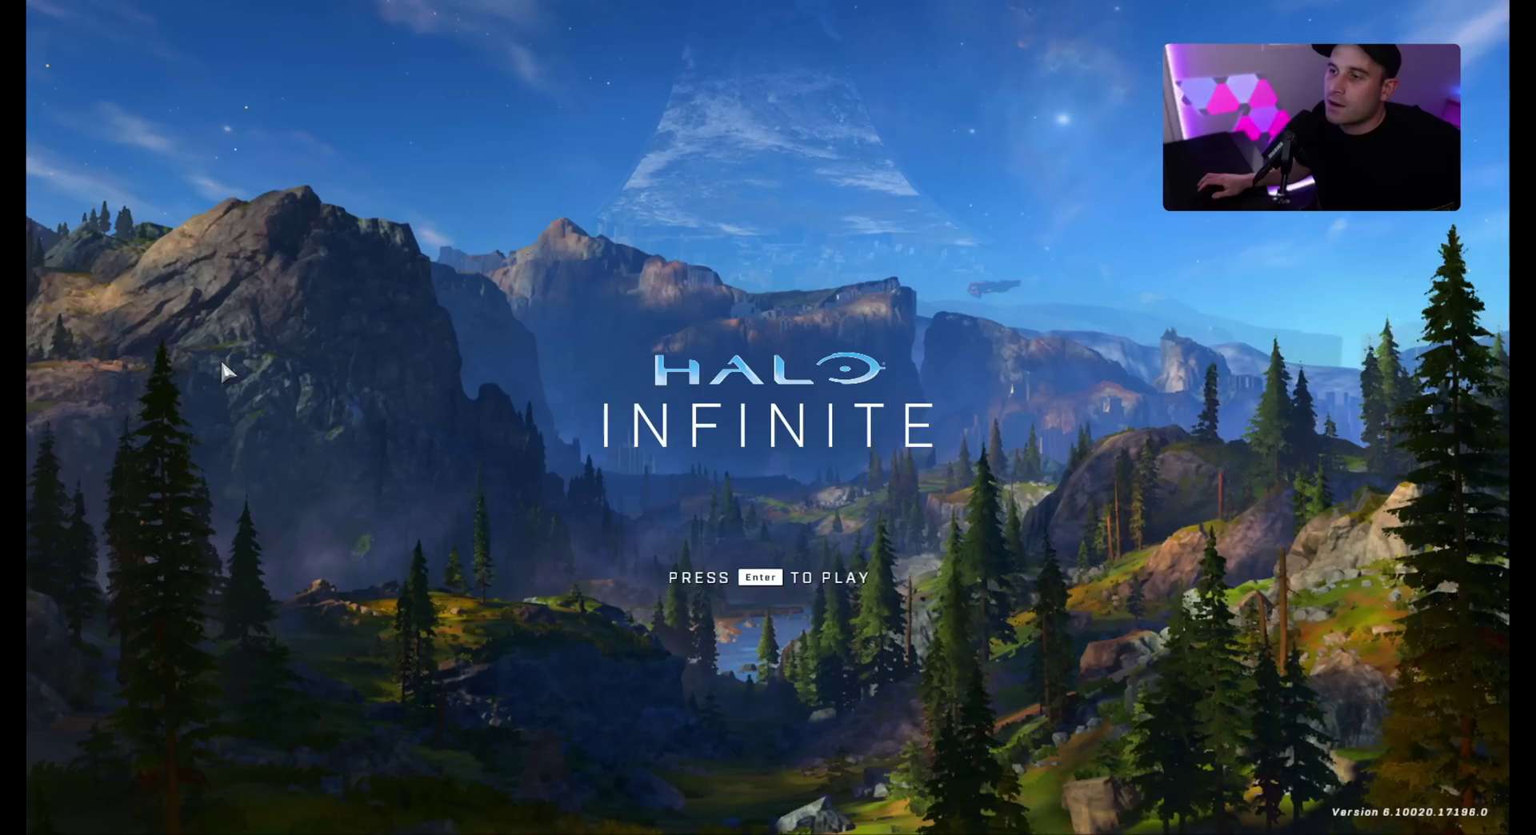
click(750, 481)
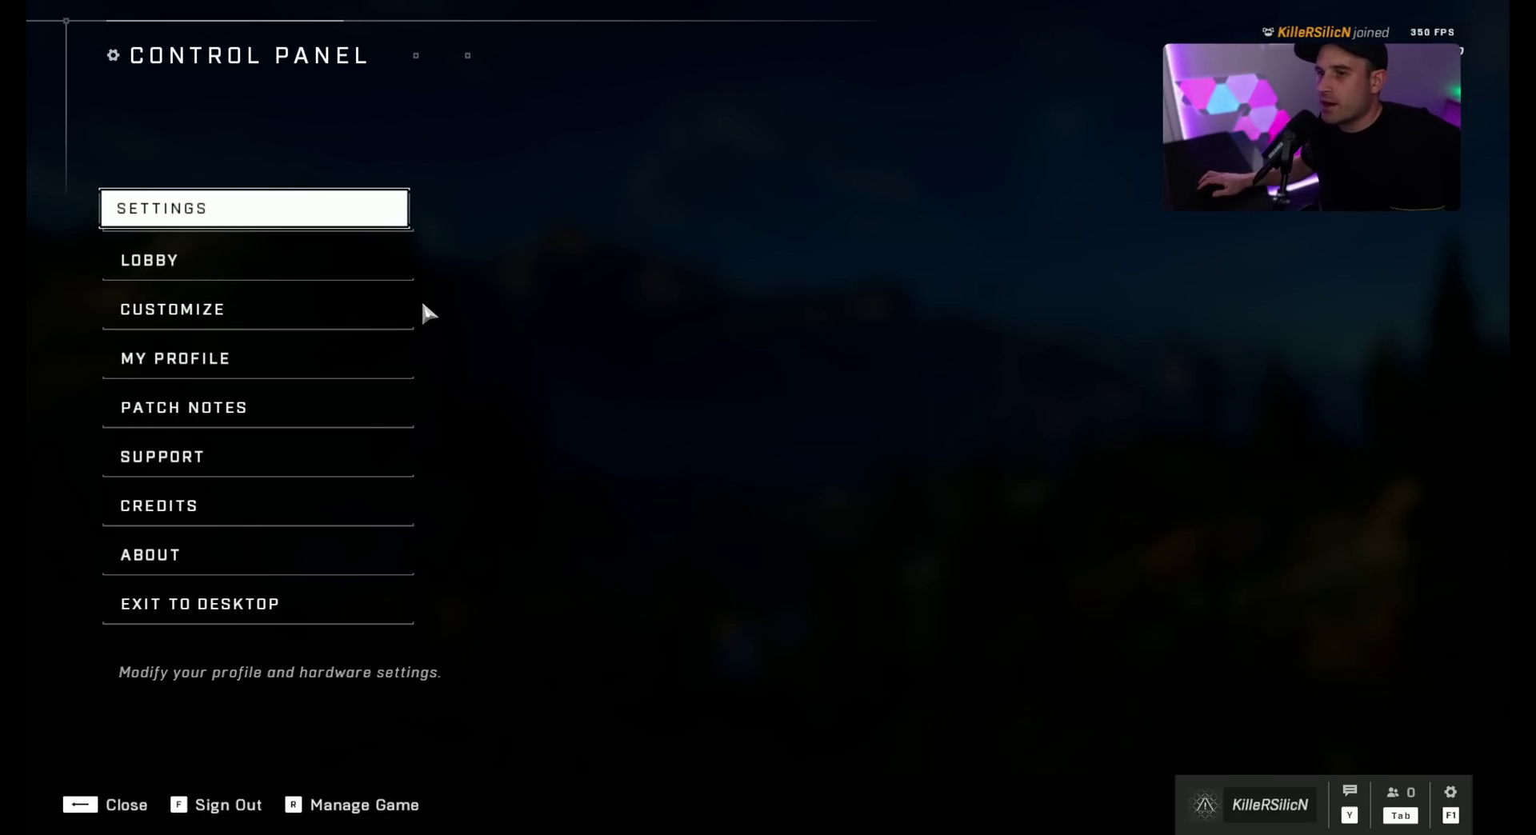
click(261, 216)
click(1086, 103)
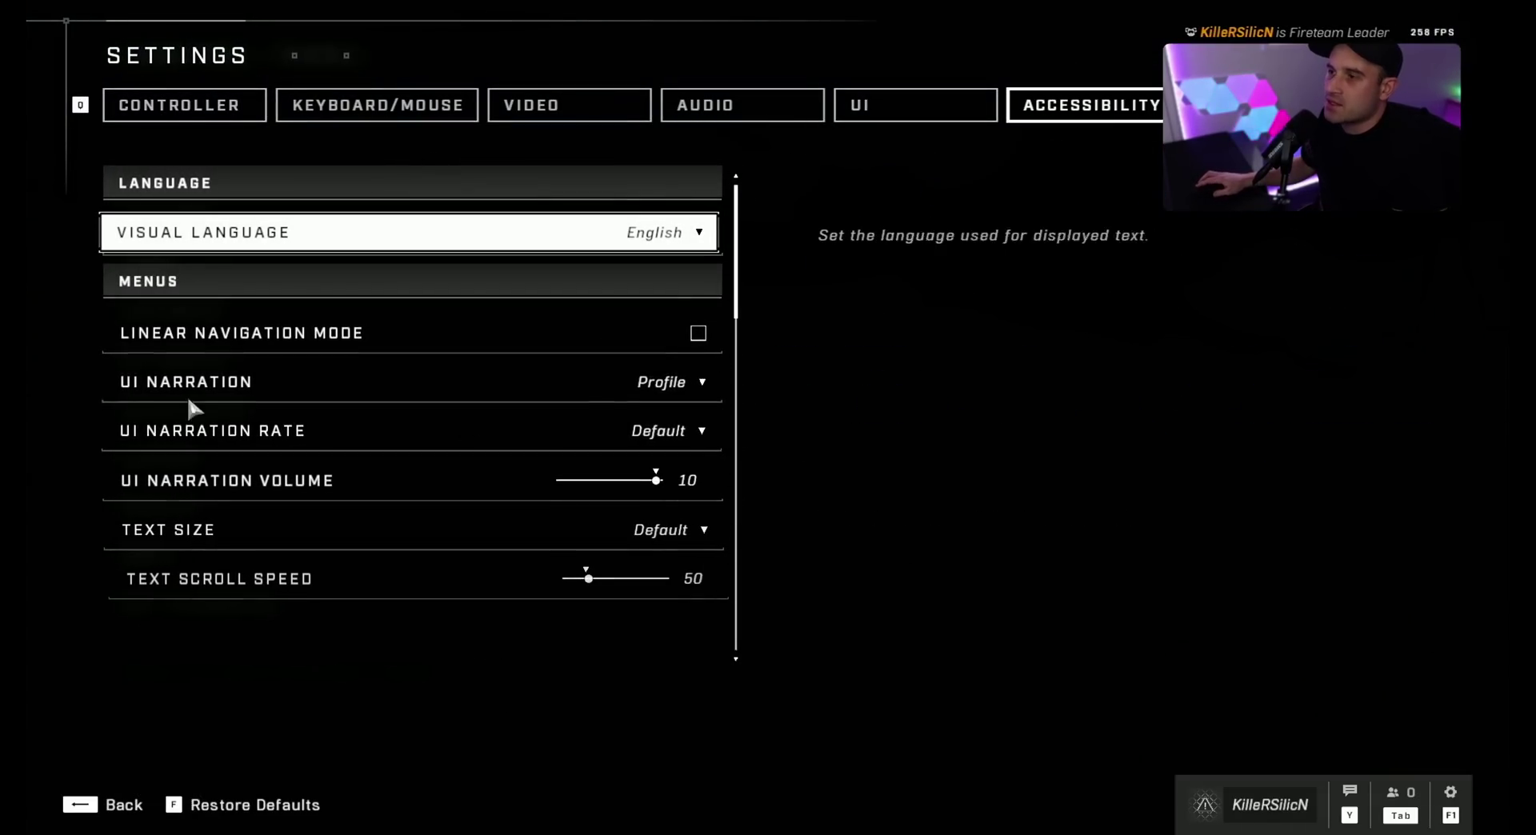
scroll(420, 324, down, 5)
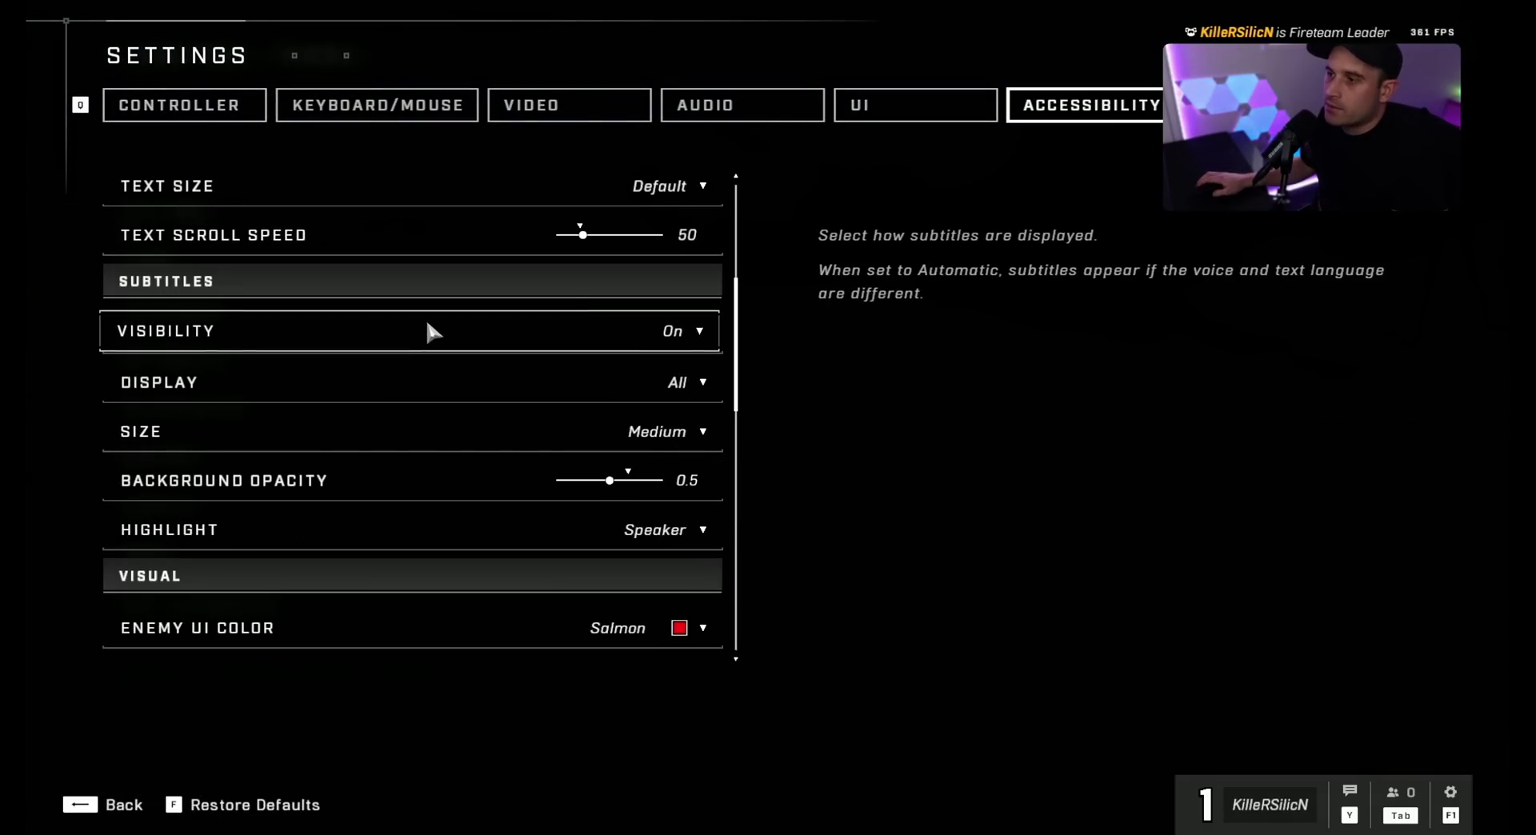
scroll(436, 328, down, 6)
scroll(449, 319, up, 1)
scroll(460, 331, down, 4)
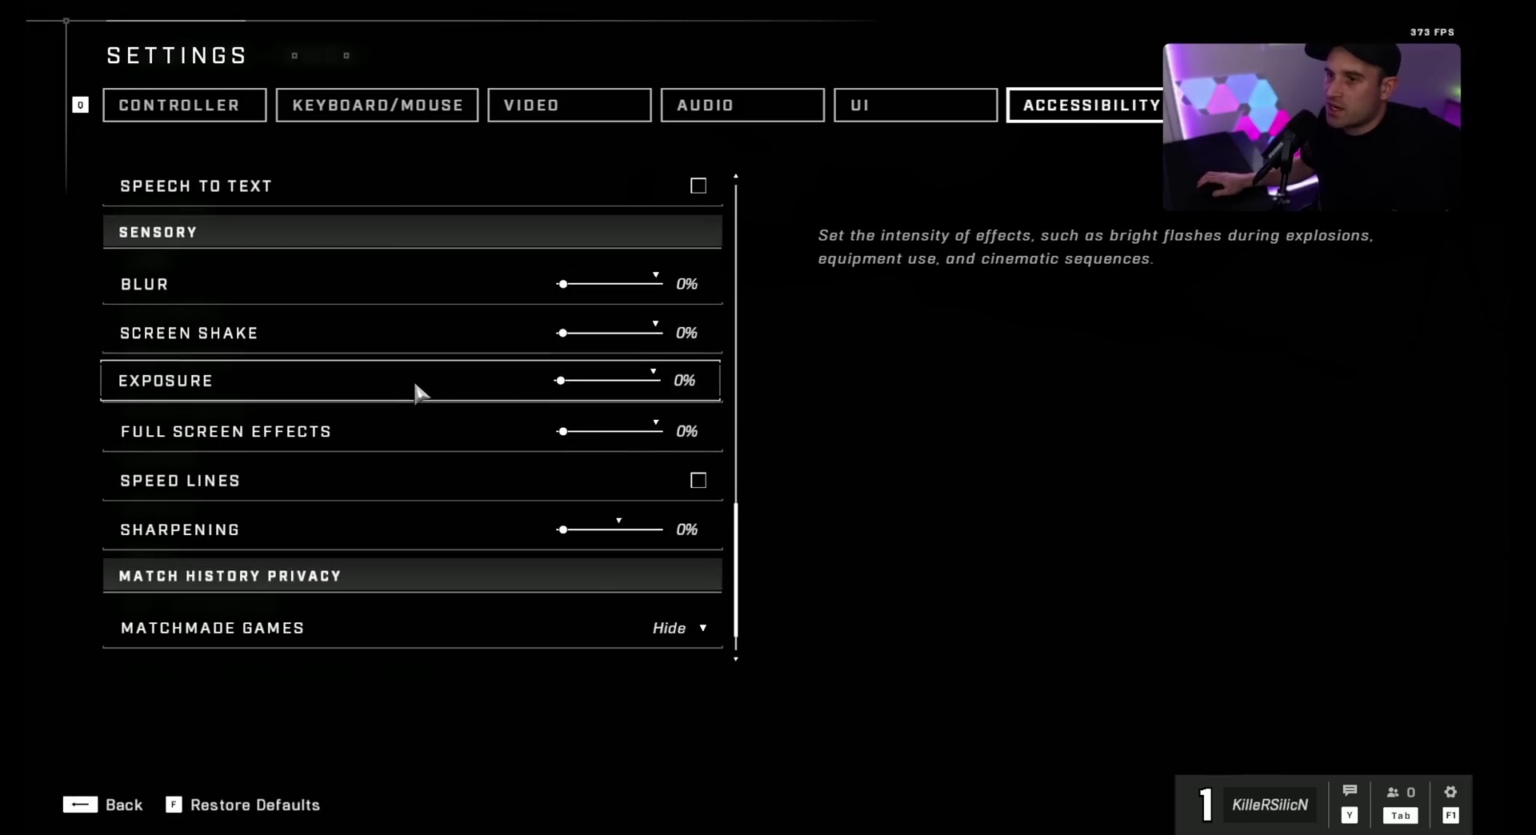
scroll(440, 431, down, 1)
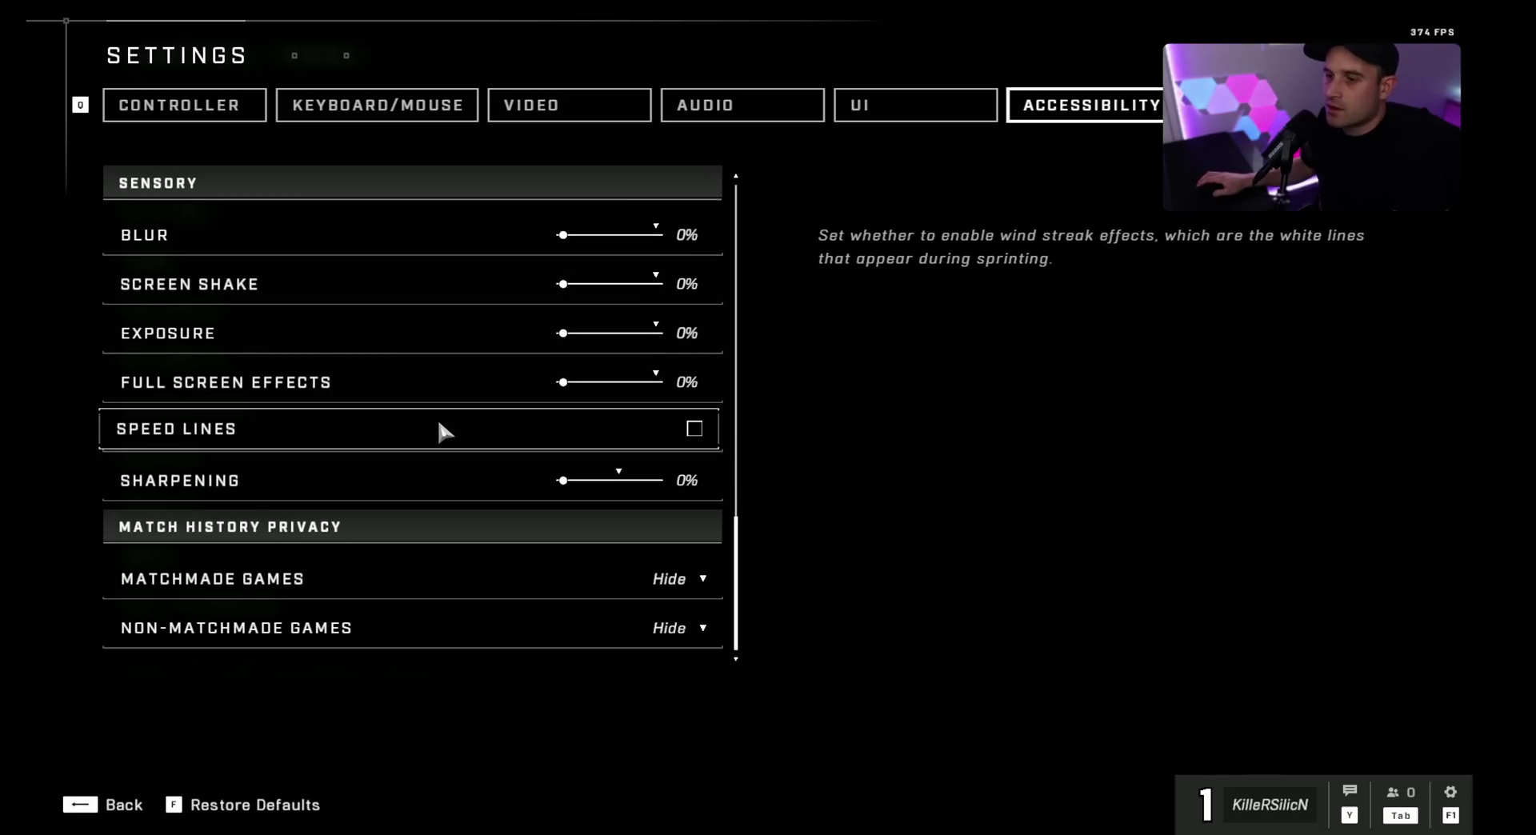
- Browse the UI/HUD and Audio settings, then show the Video settings with 120° field of view
click(902, 119)
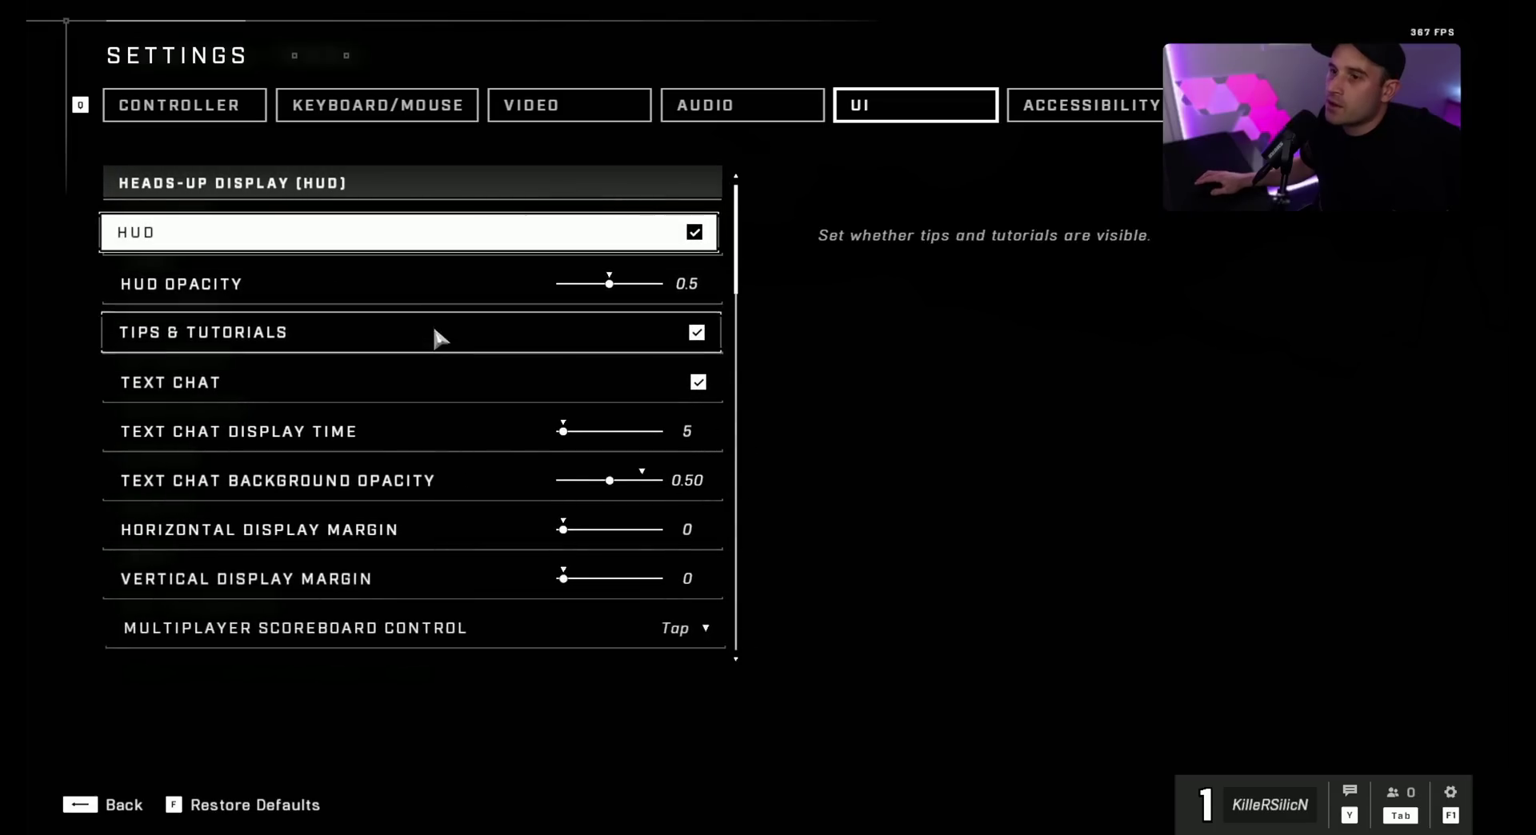
scroll(435, 335, down, 20)
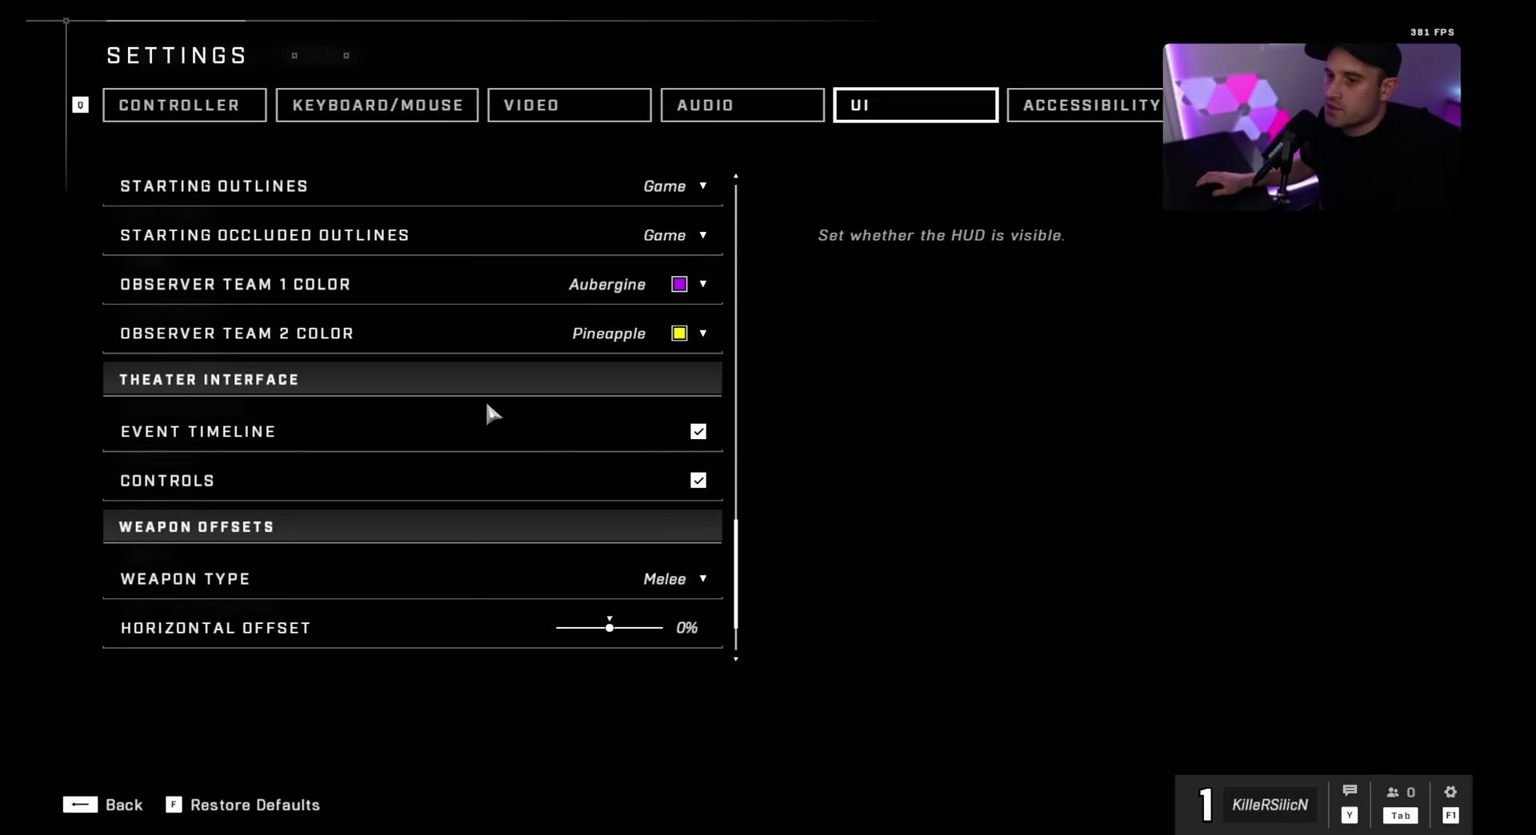
scroll(492, 408, down, 2)
click(752, 106)
scroll(464, 384, down, 10)
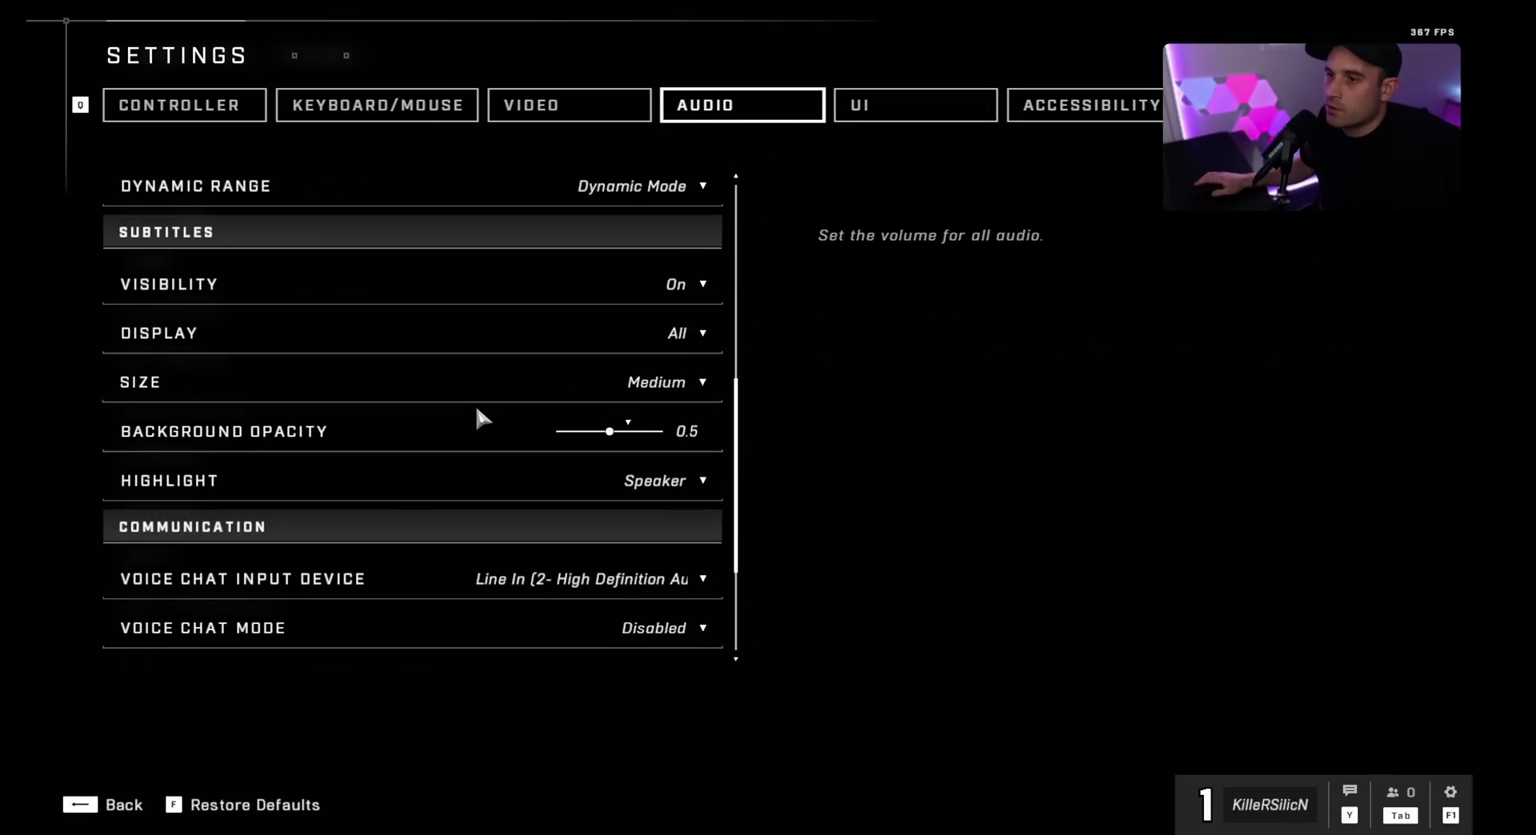
scroll(476, 409, down, 4)
click(602, 108)
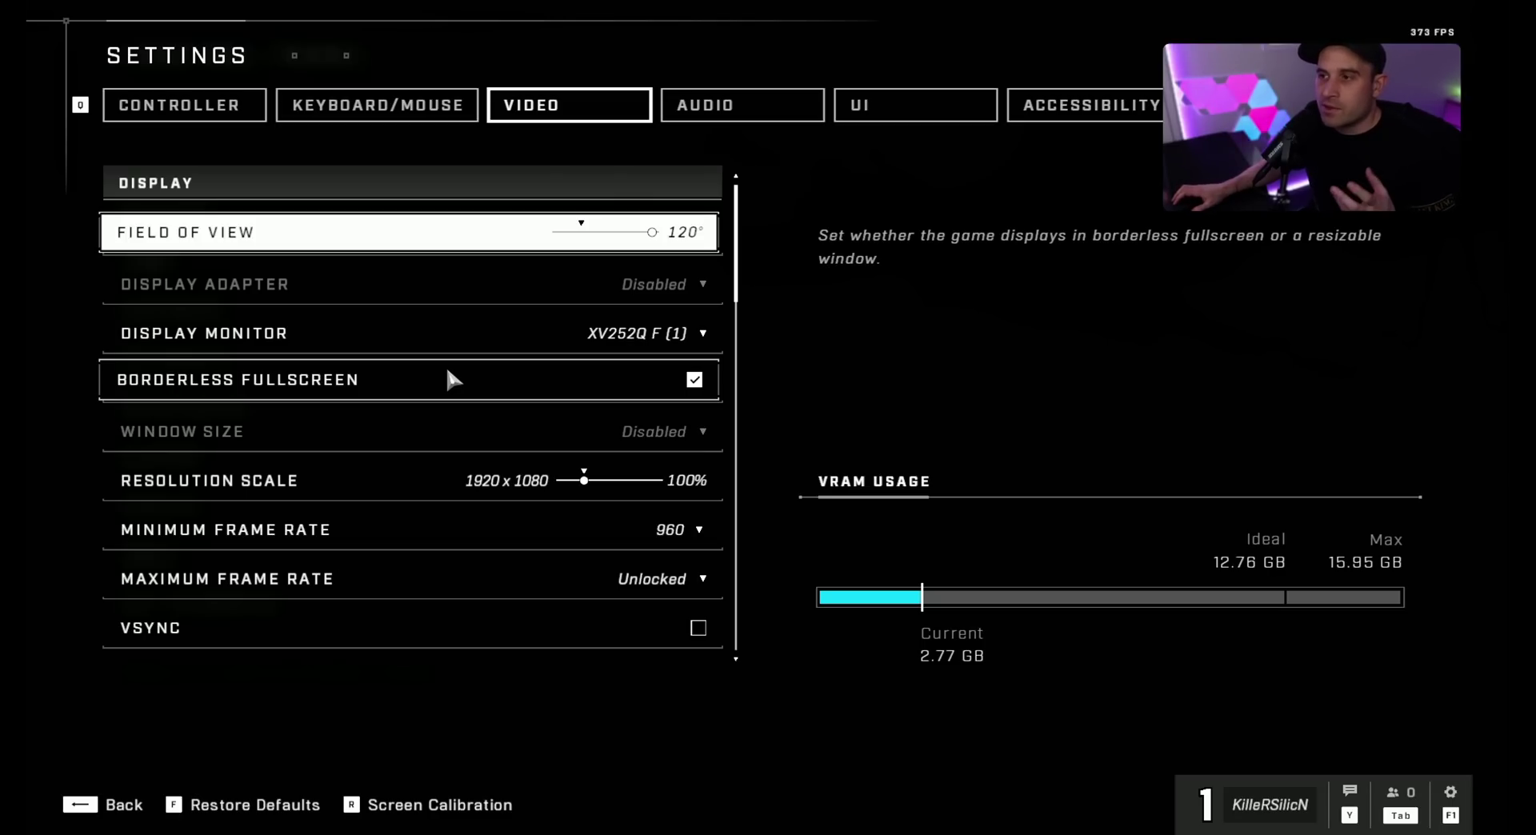
scroll(452, 381, down, 1)
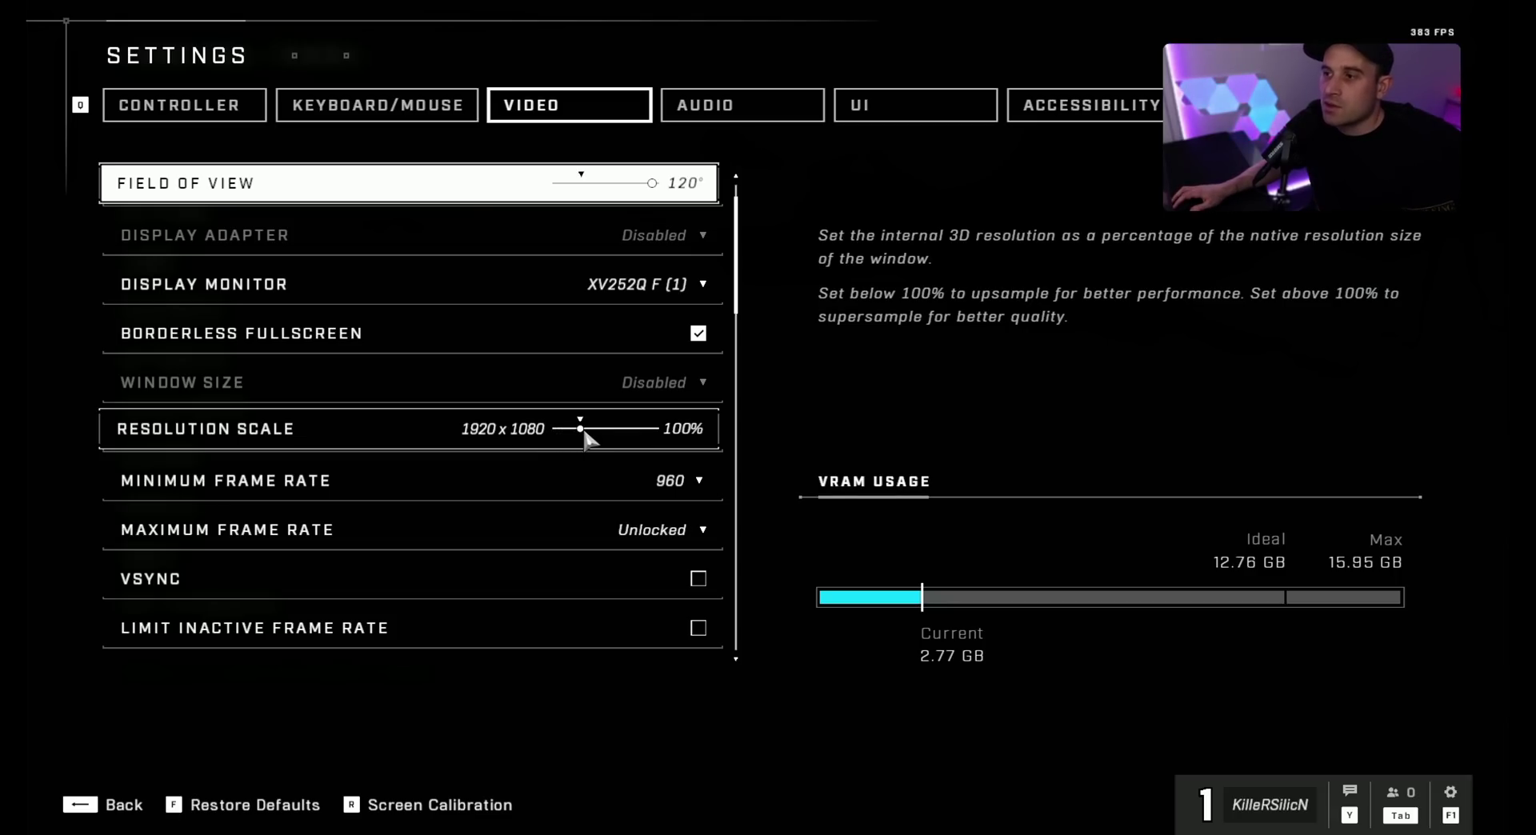
mouse_move(582, 436)
mouse_down()
mouse_move(560, 432)
mouse_move(578, 436)
mouse_up()
scroll(507, 408, down, 2)
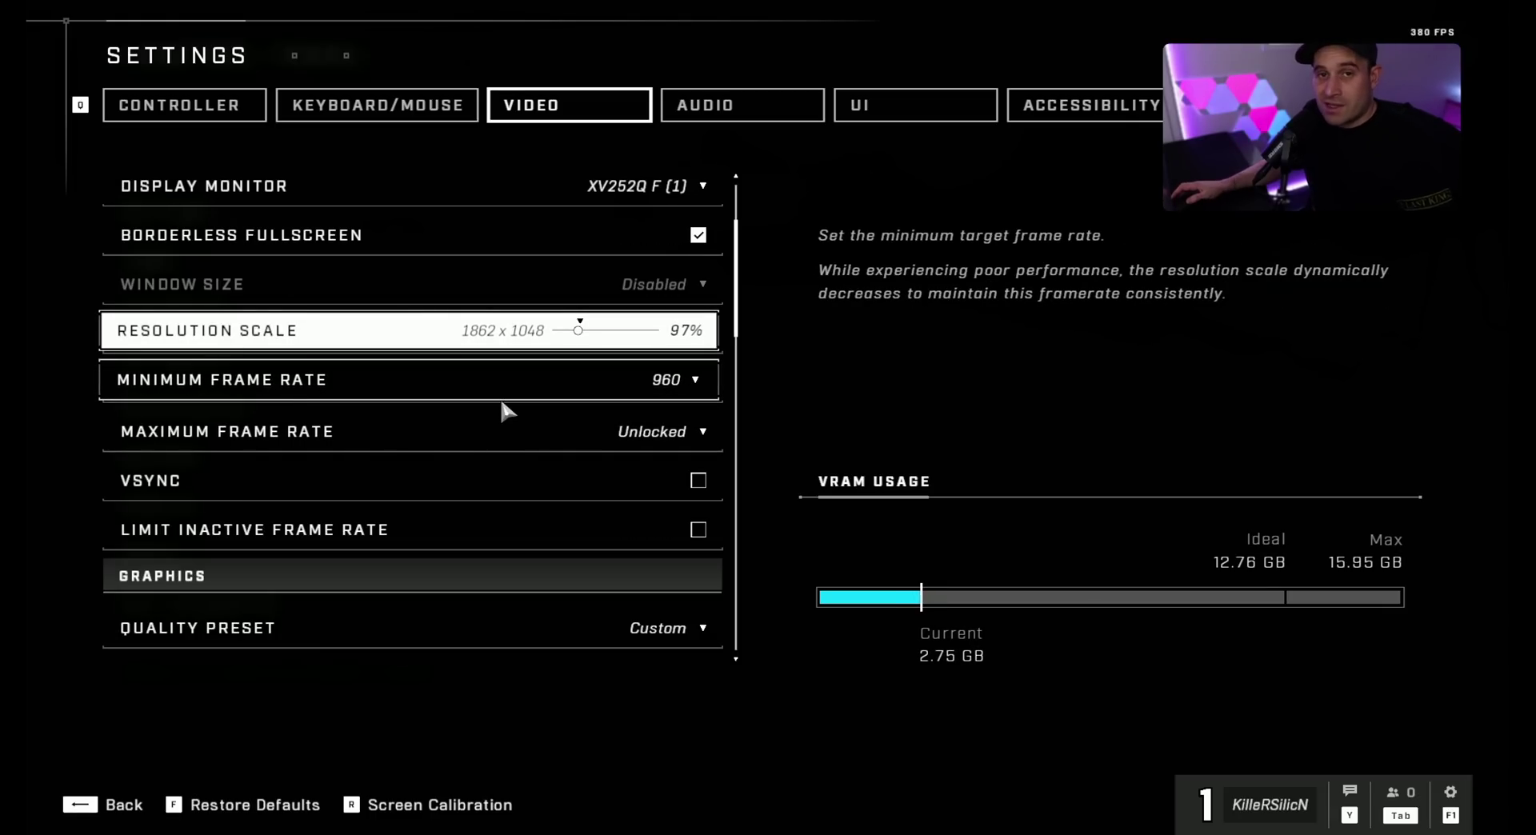
scroll(479, 352, down, 1)
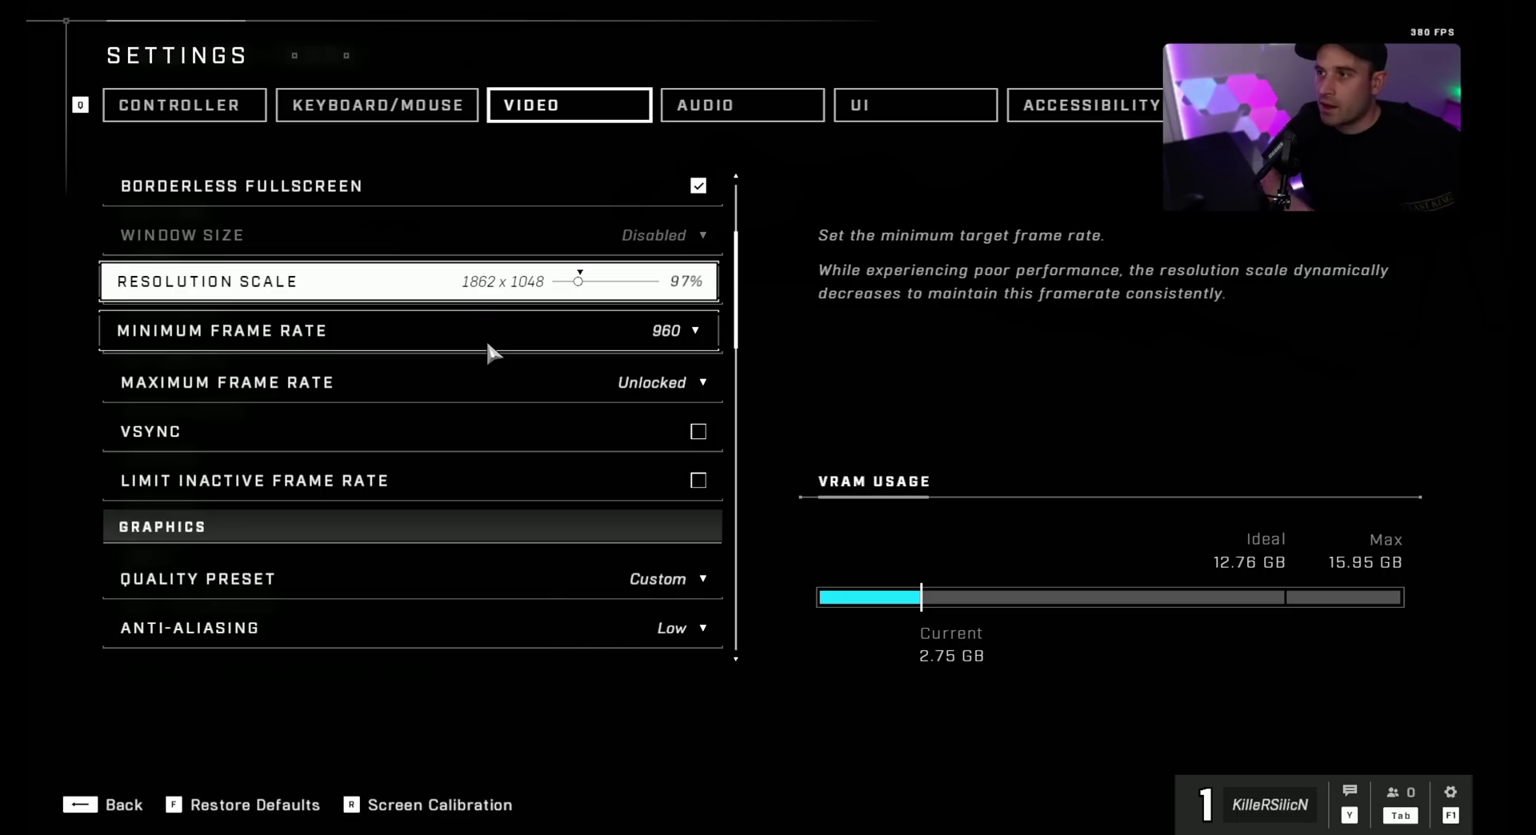
drag(578, 281, 583, 286)
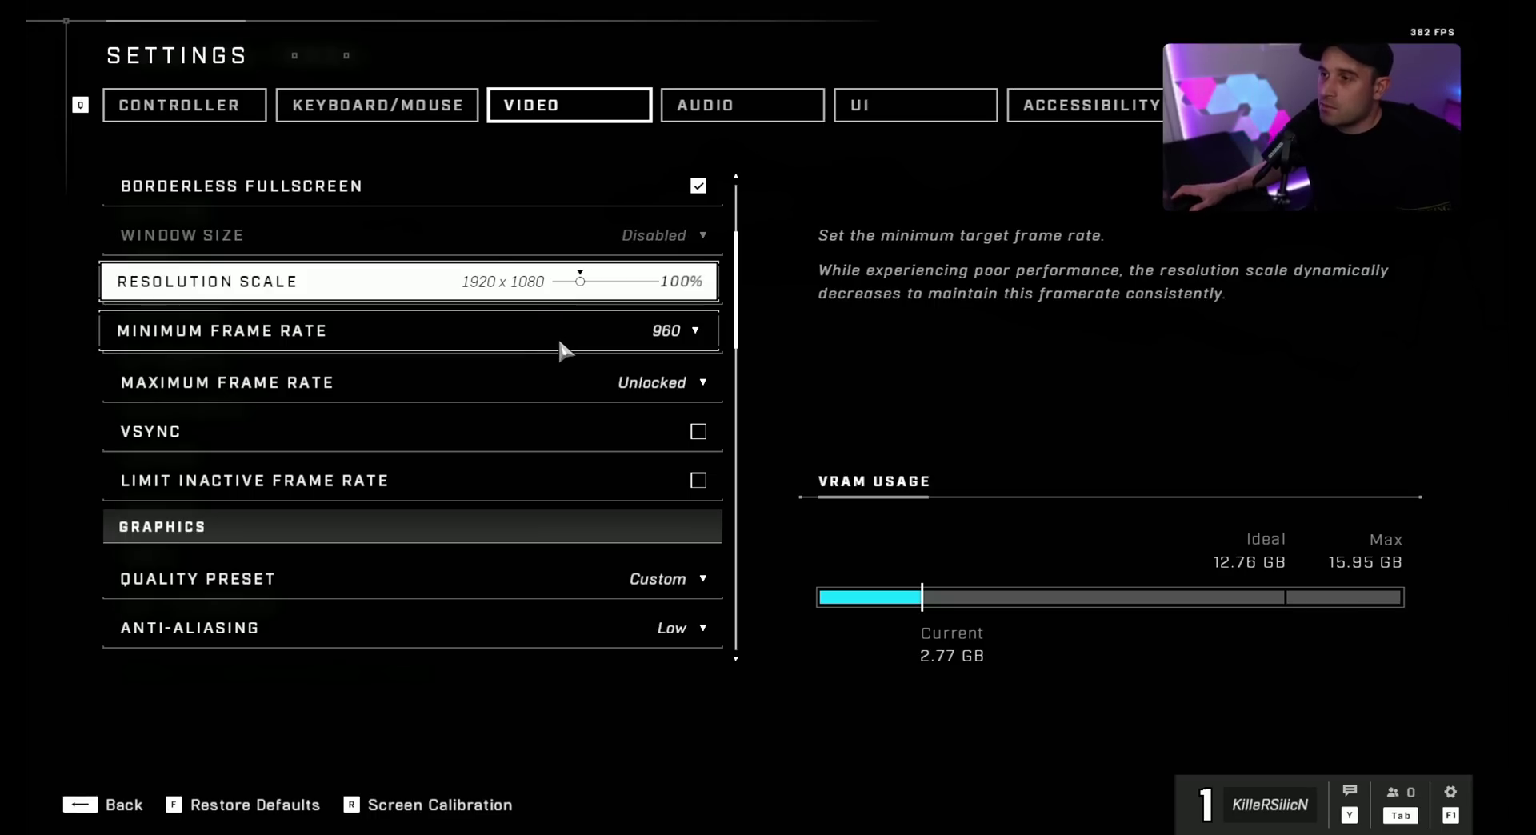
scroll(549, 360, down, 4)
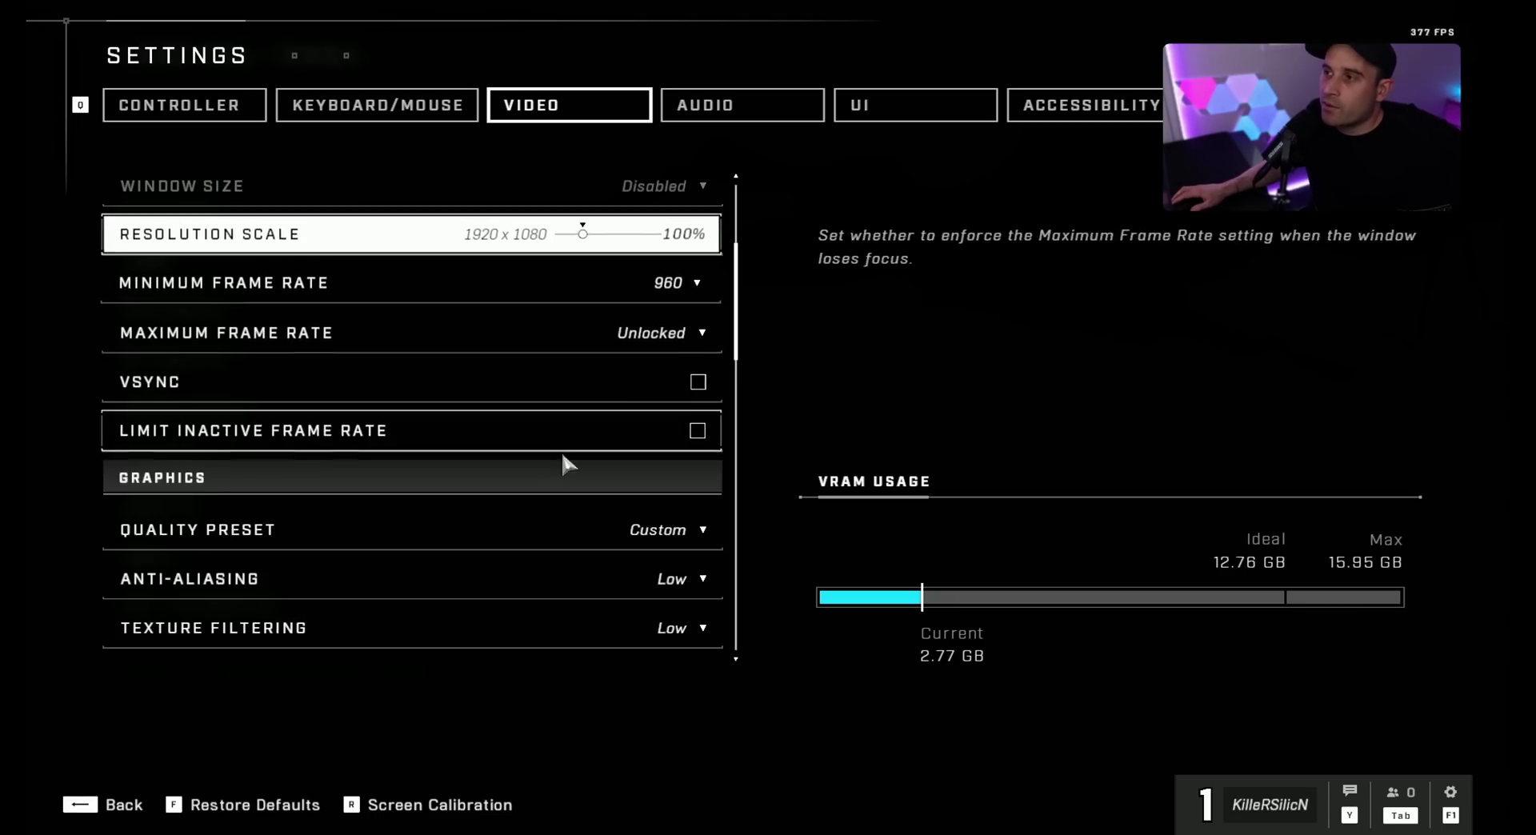
scroll(552, 497, up, 5)
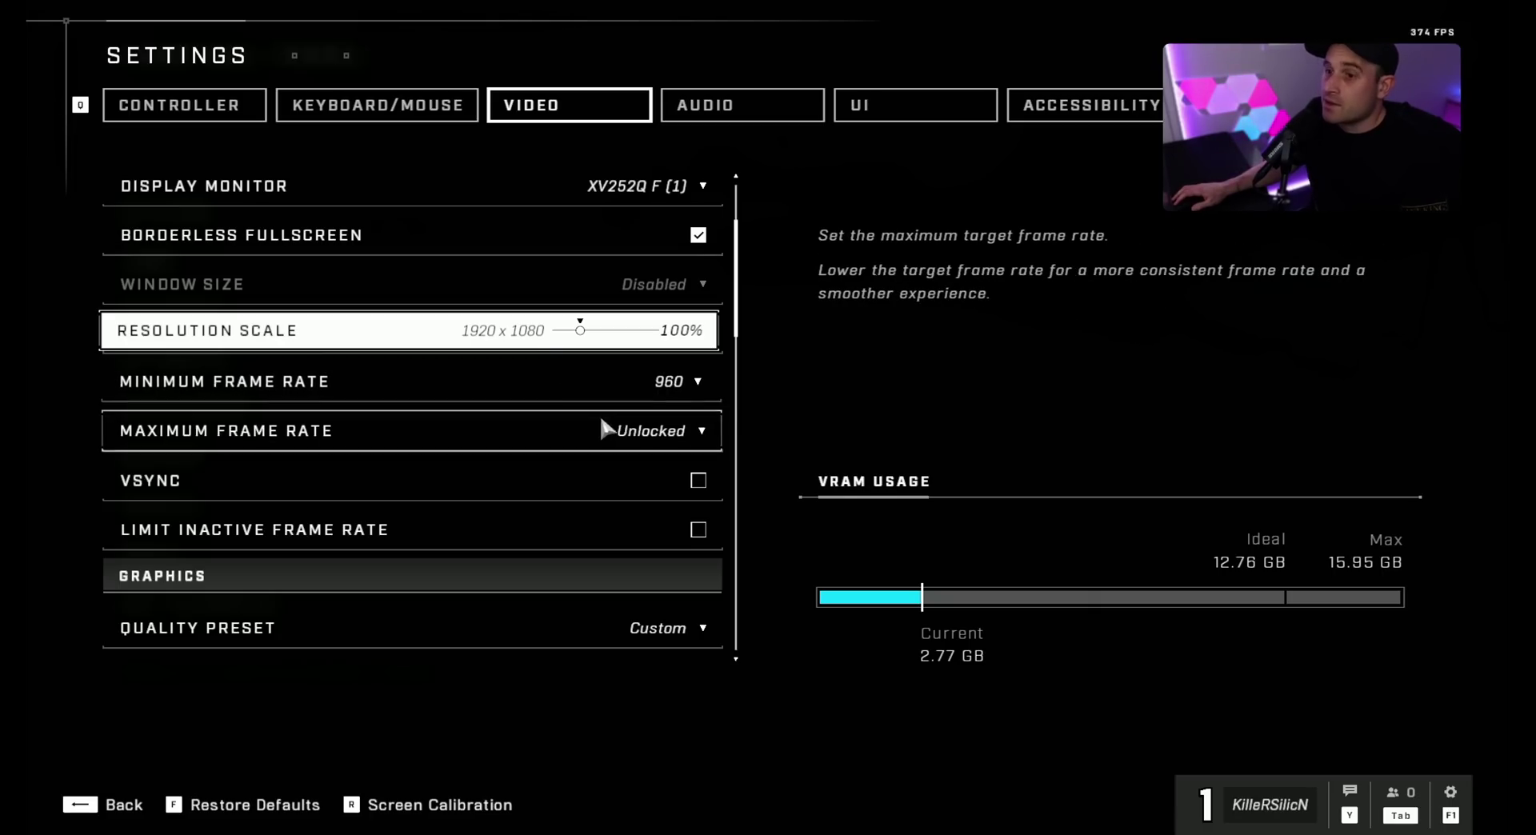
- Keep the minimum frame rate at 180 and cap the maximum frame rate at a custom 300
click(685, 432)
scroll(685, 490, down, 5)
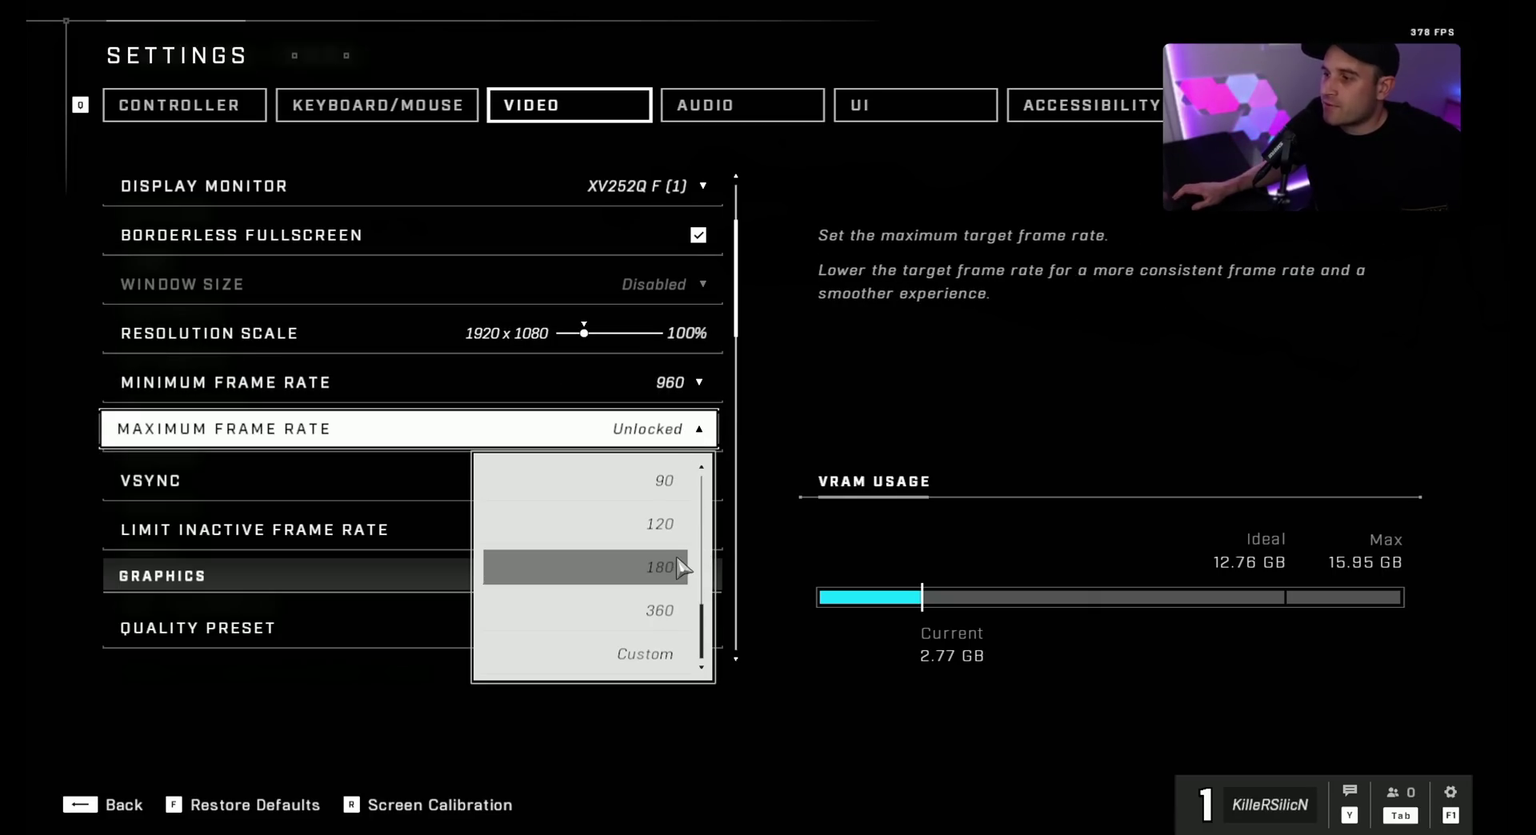
click(701, 432)
click(700, 432)
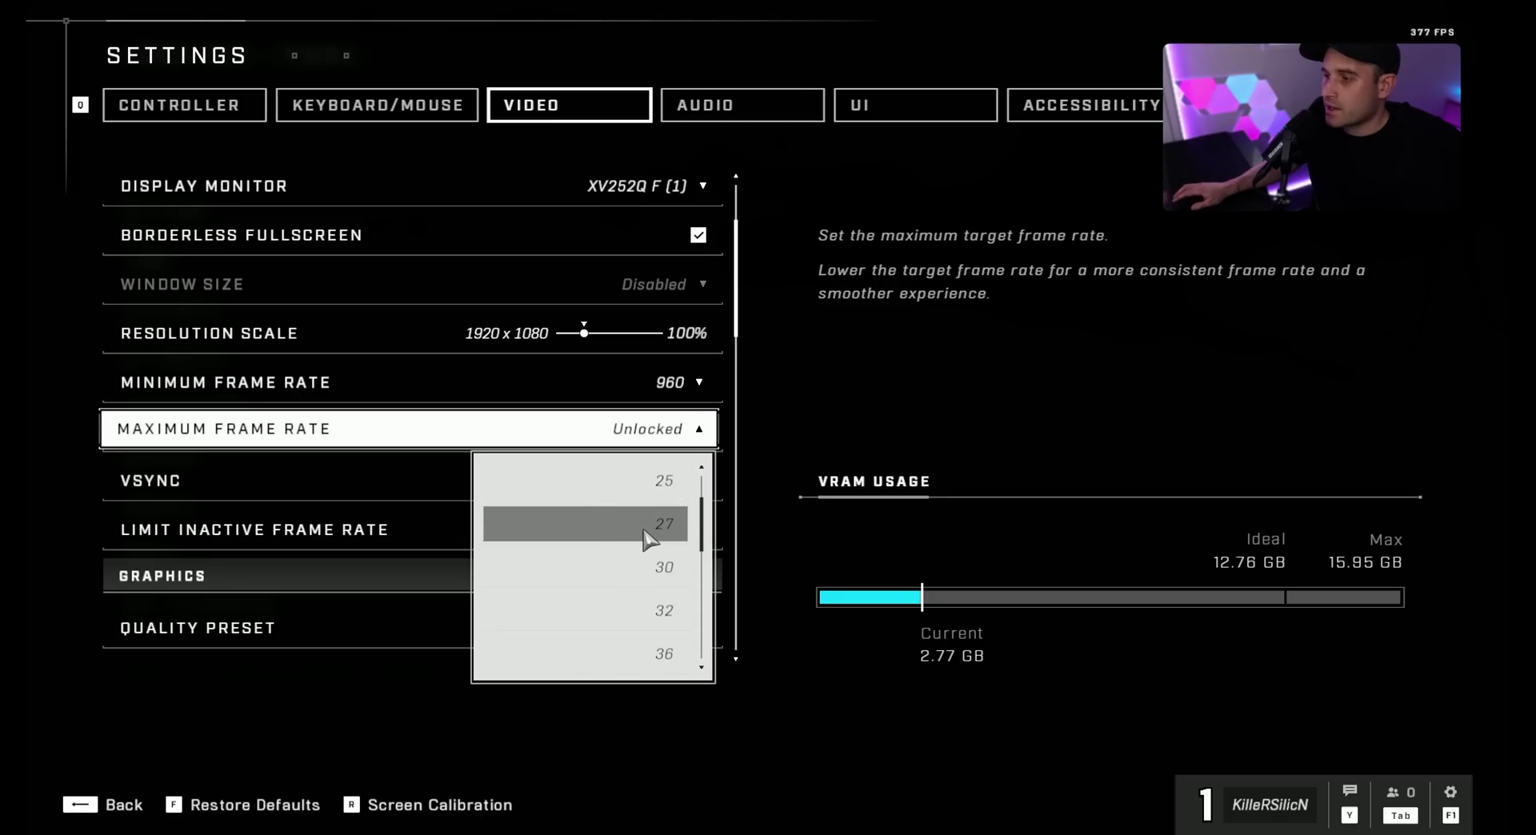
scroll(651, 544, down, 5)
click(645, 656)
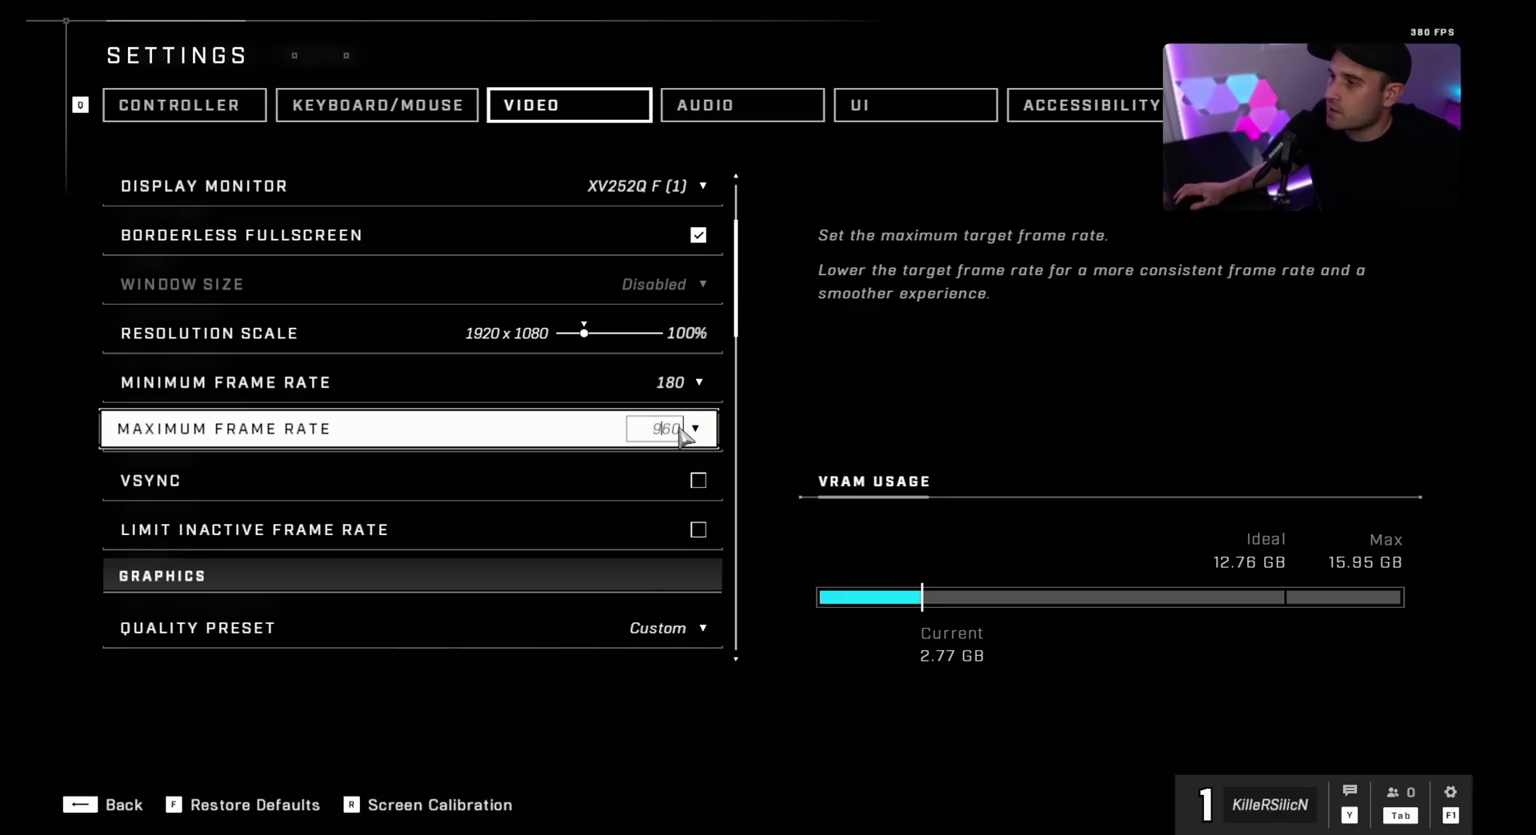
key(BackSpace)
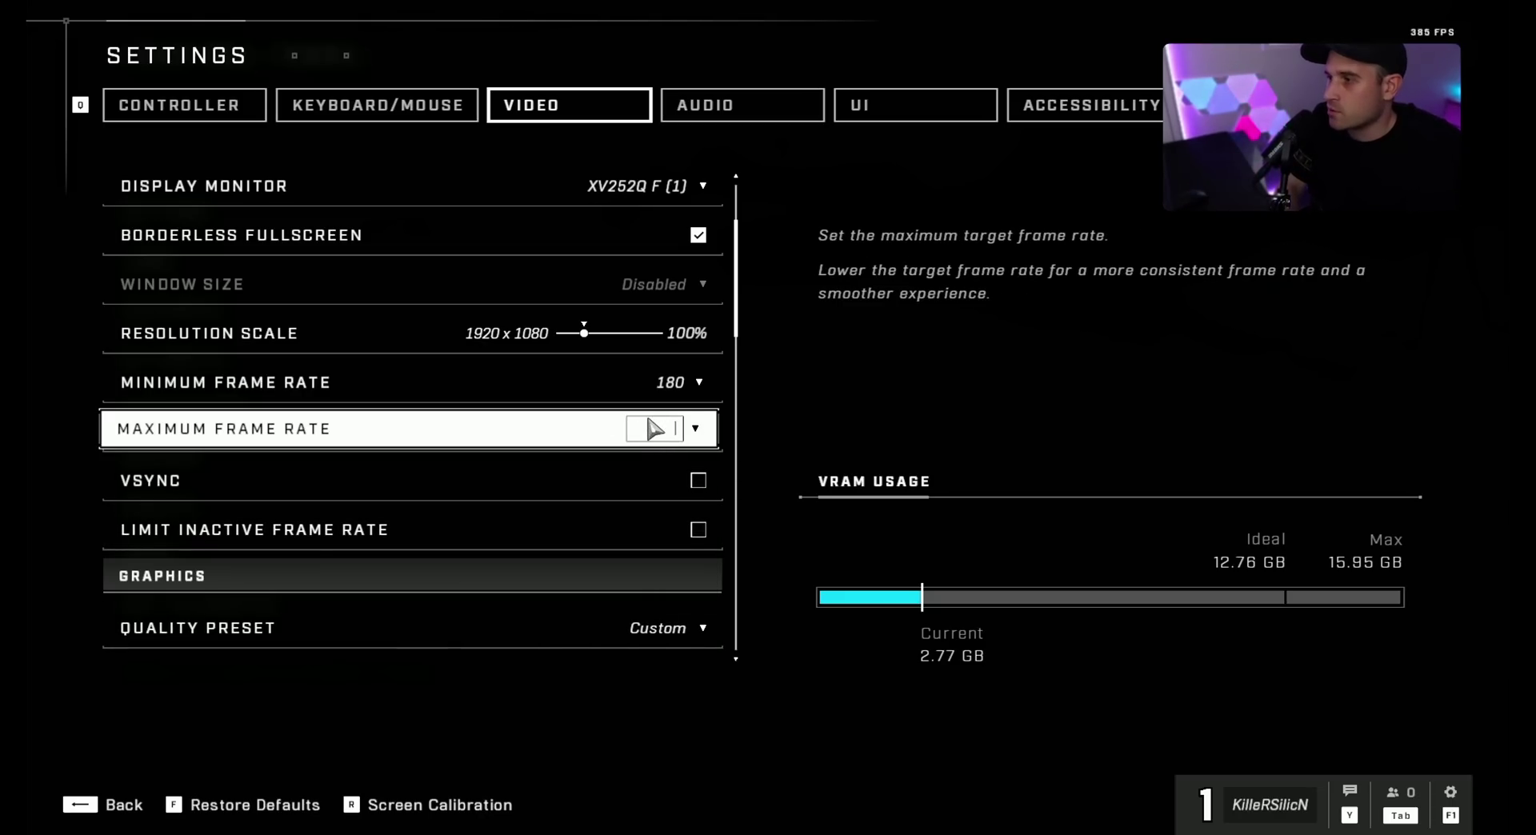
text(00)
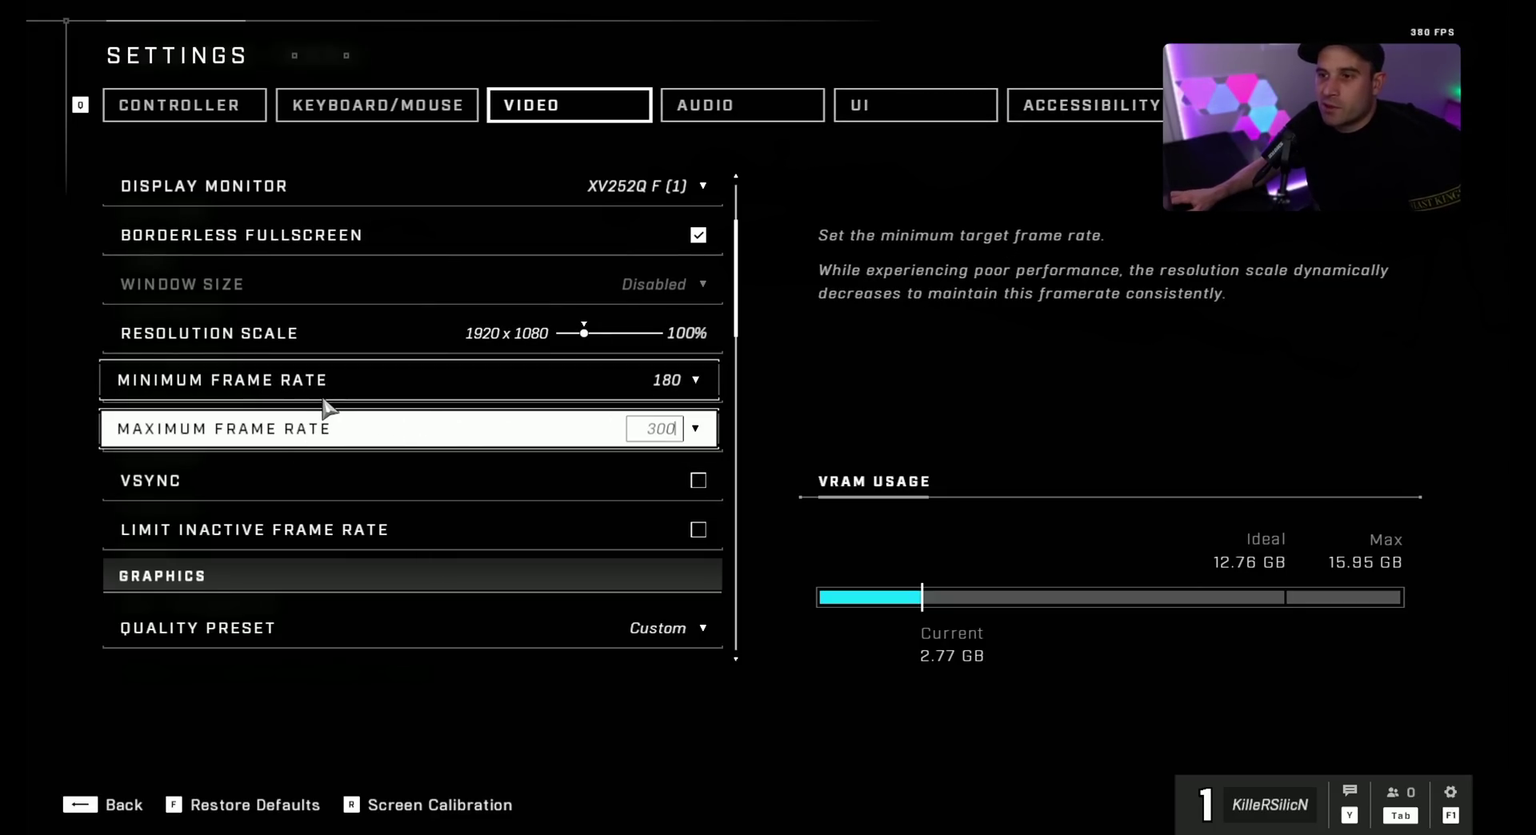
scroll(328, 403, down, 1)
scroll(332, 400, down, 7)
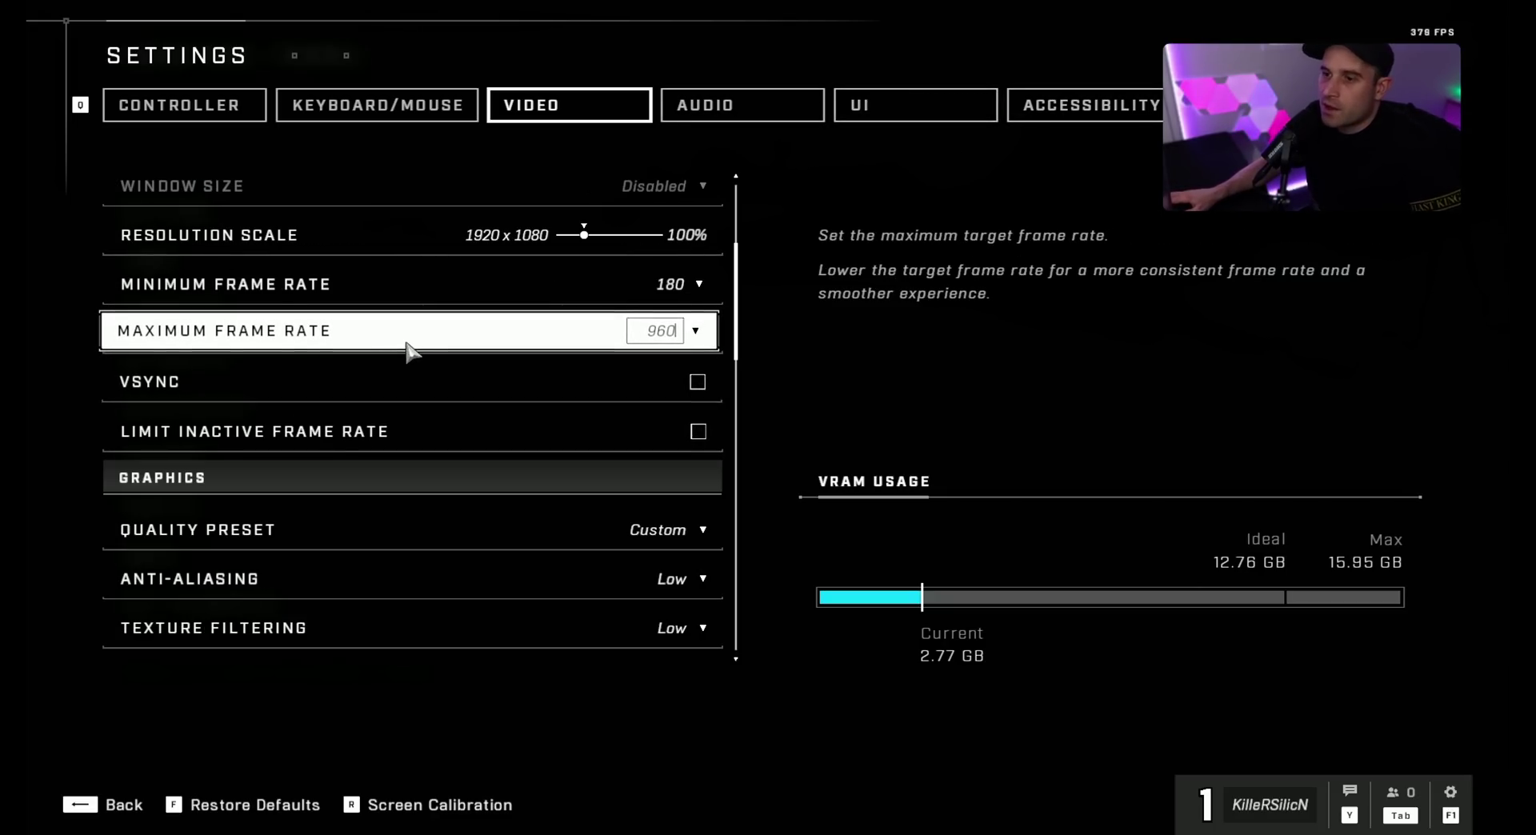
scroll(557, 370, down, 18)
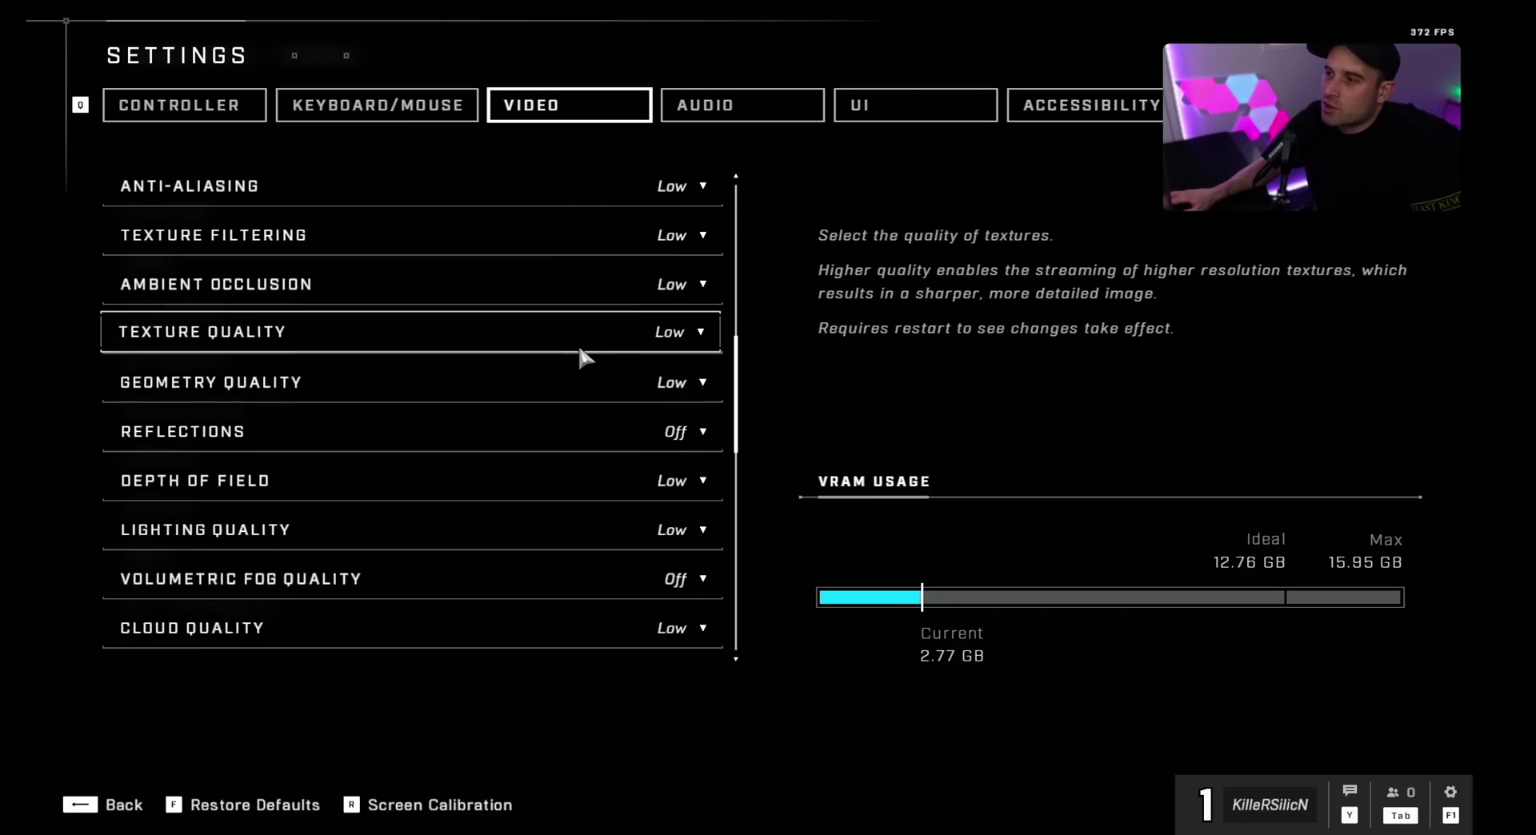
scroll(596, 389, down, 1)
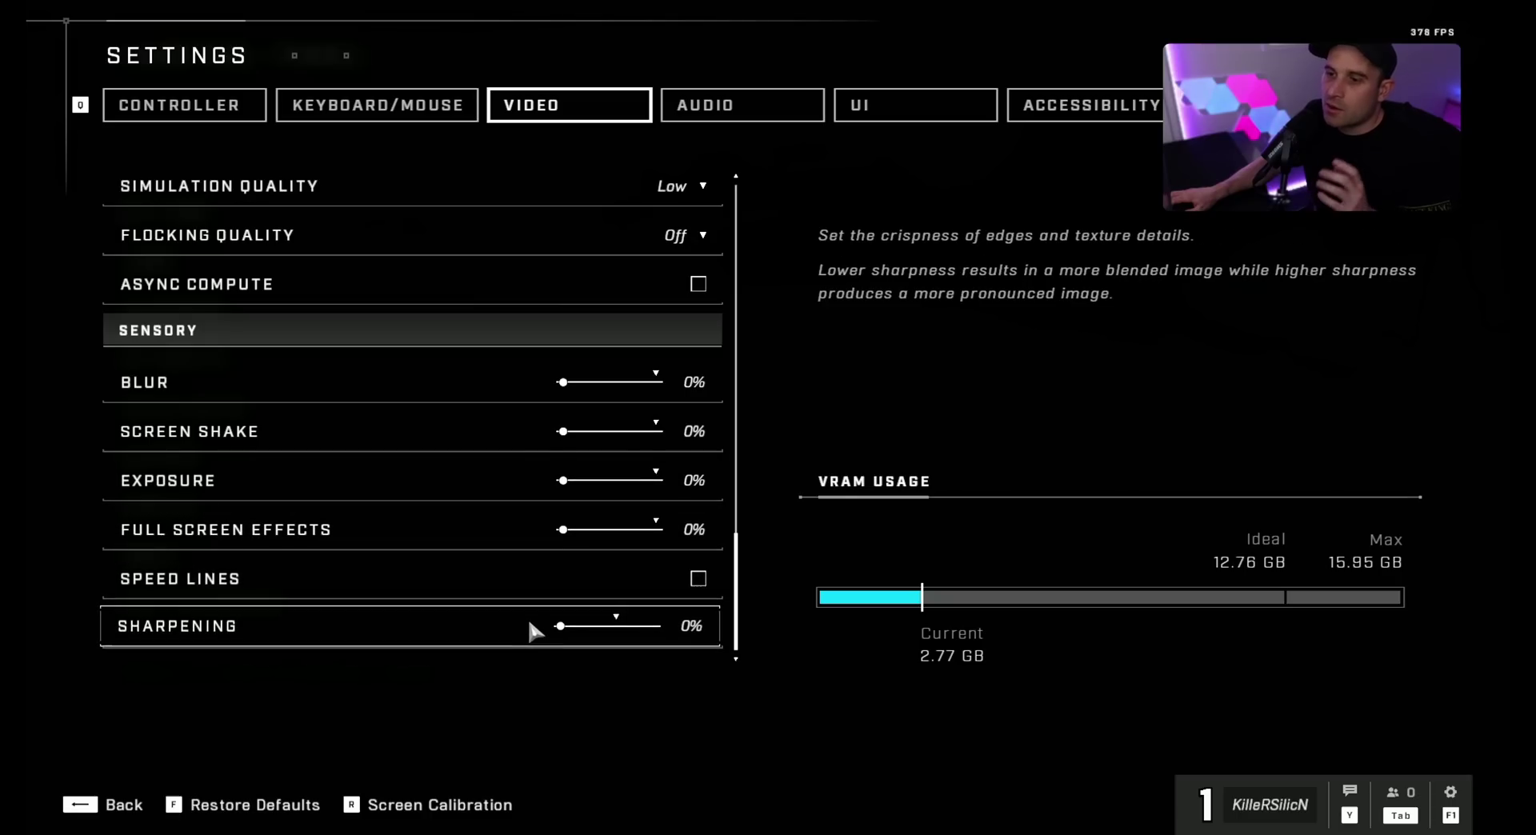
scroll(448, 560, up, 1)
scroll(355, 512, down, 1)
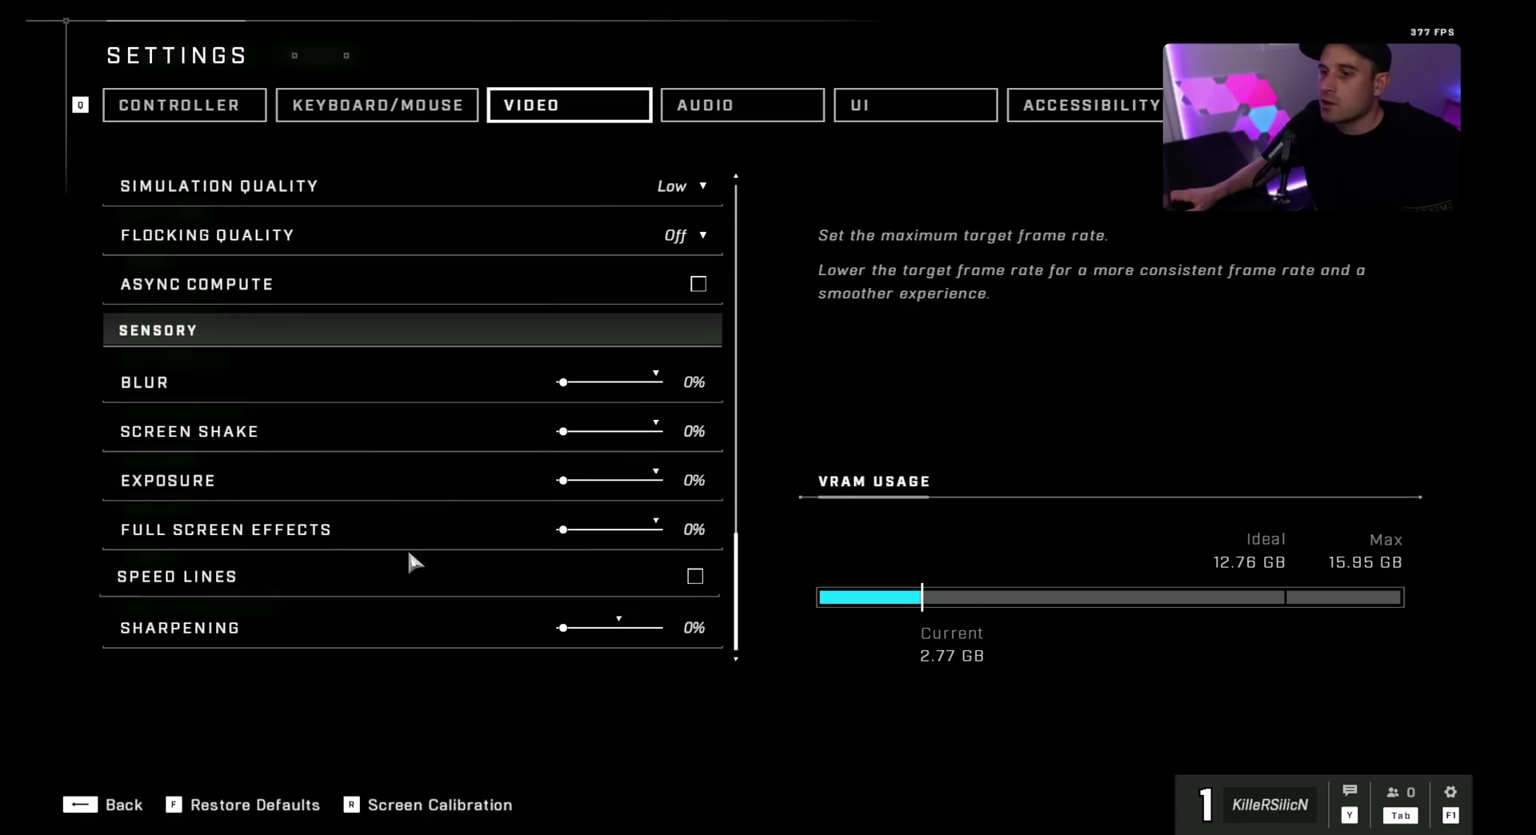
scroll(411, 559, up, 10)
scroll(494, 563, up, 10)
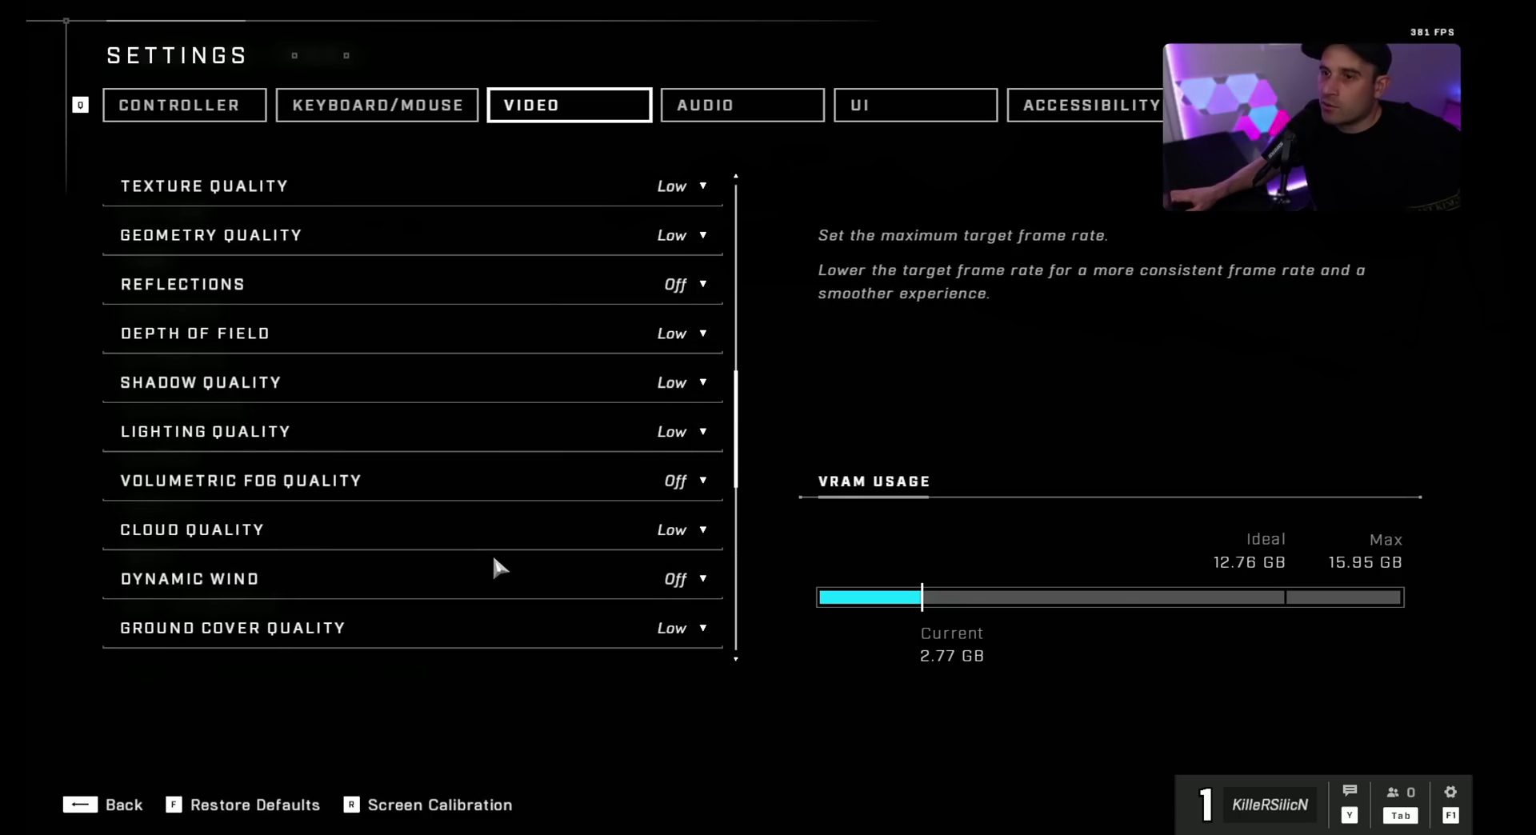
scroll(495, 564, up, 2)
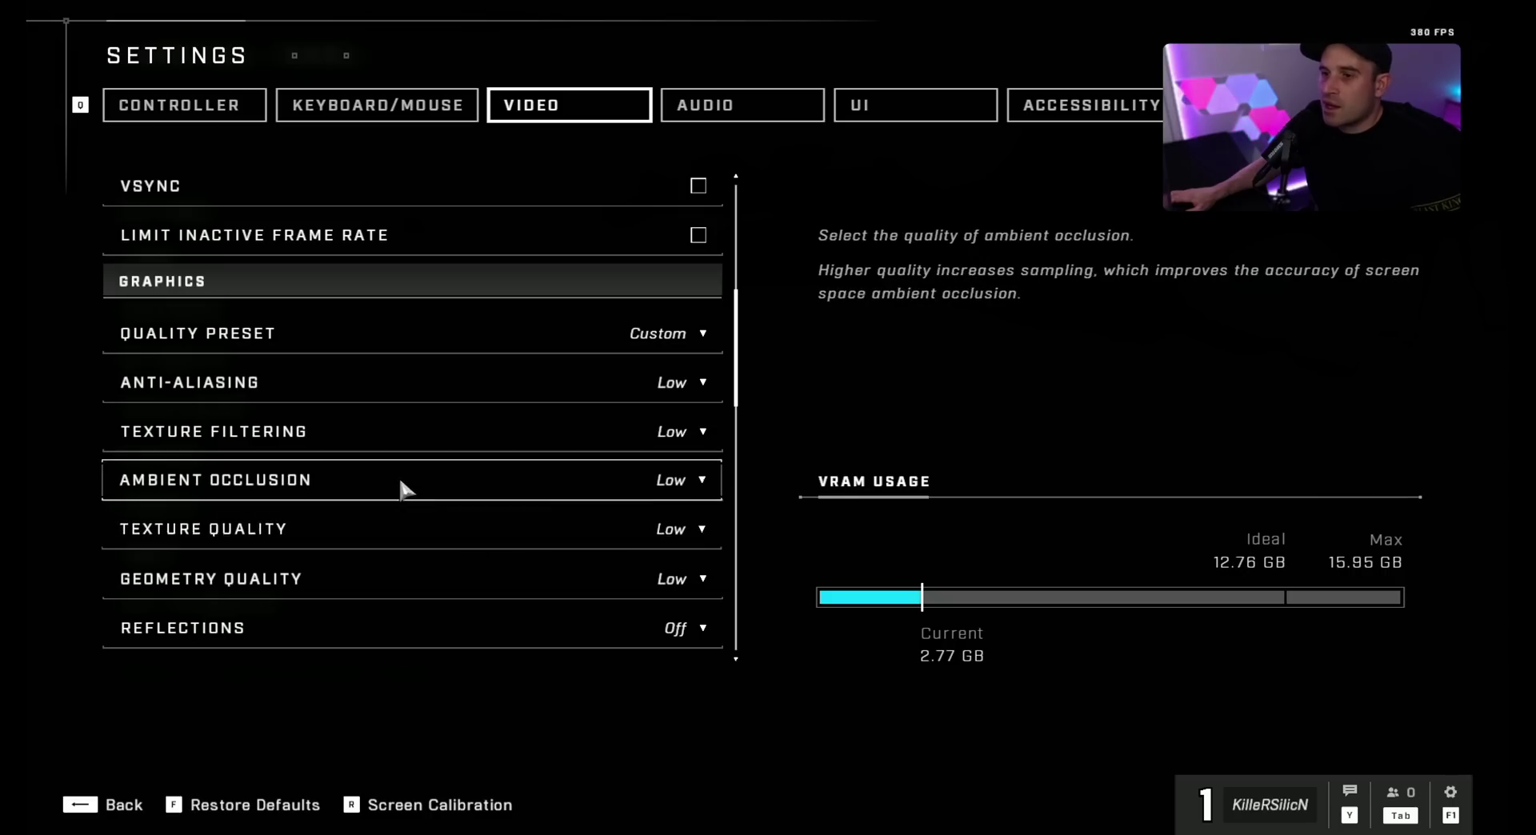
click(702, 429)
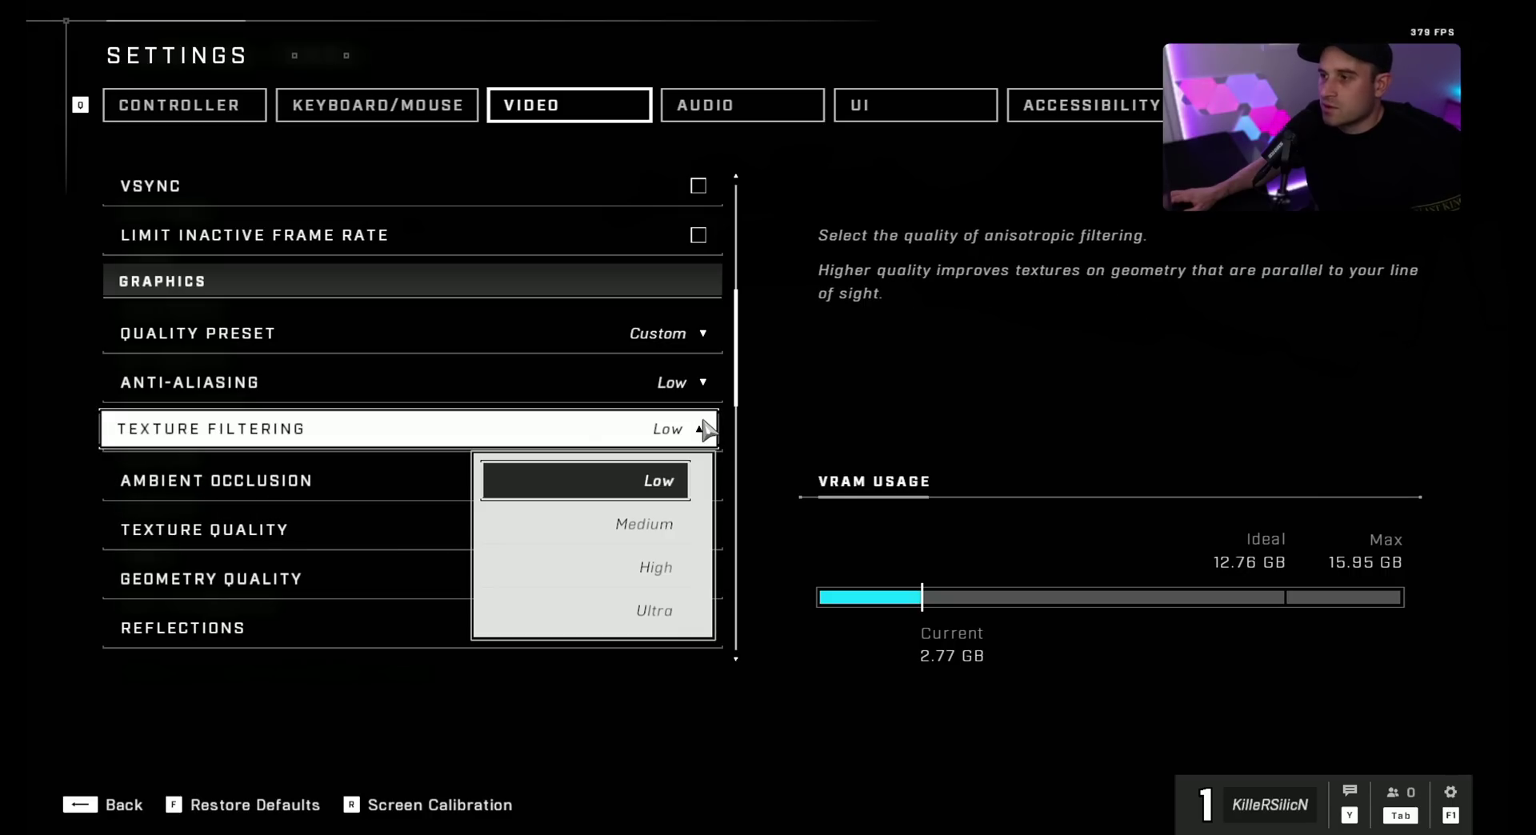
click(28, 445)
scroll(702, 532, down, 1)
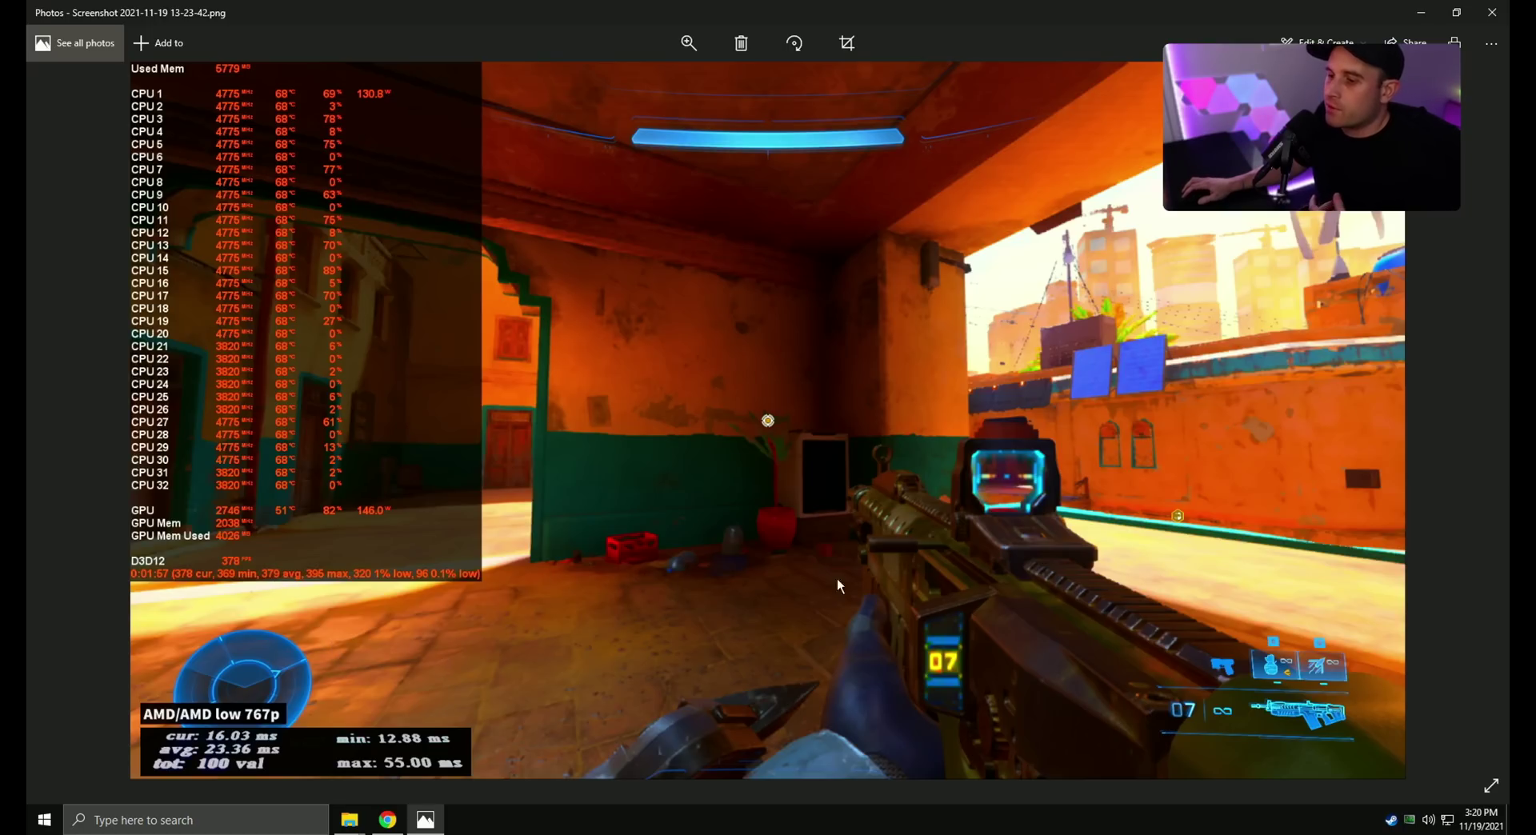
- Advance through the low-settings 1080p, 1440p and 4K benchmark screenshots, ending at the 22.46 ms 4K capture
click(1469, 434)
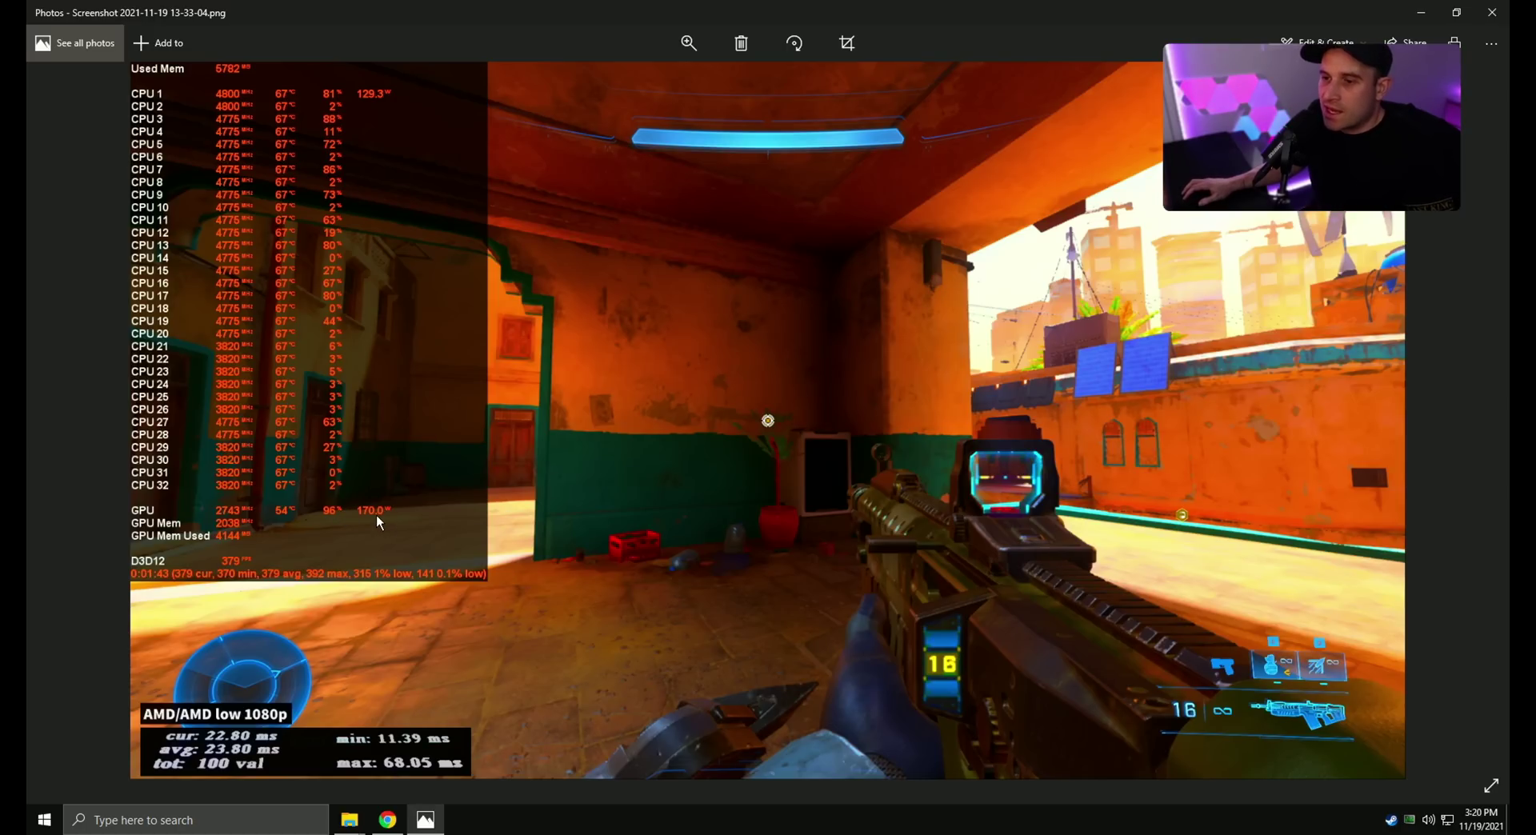
click(1472, 422)
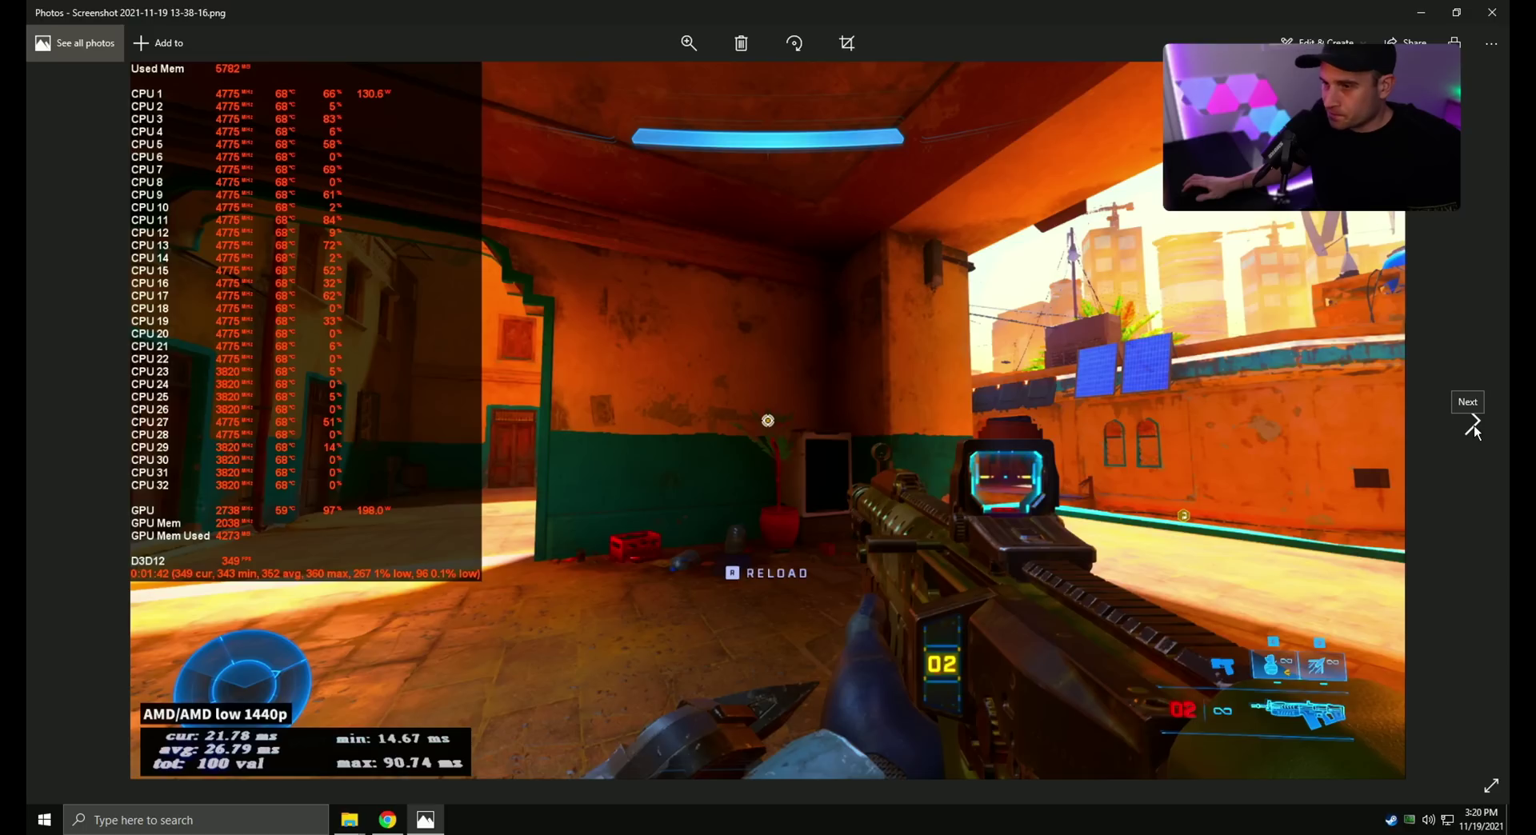
click(1474, 424)
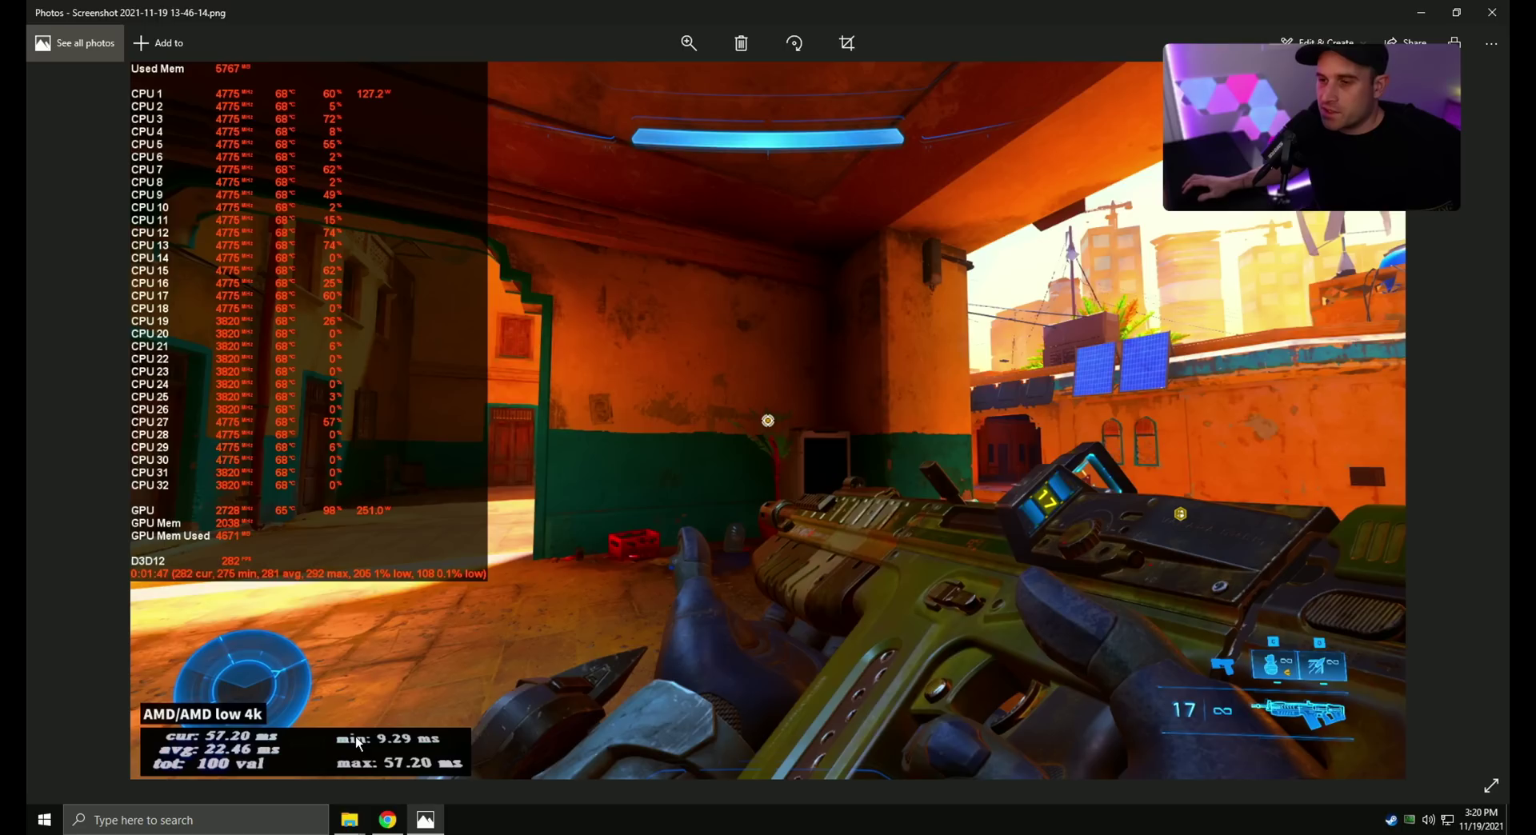
- View the 280 fps cap shot, restart from the 767p screenshot, and advance to the 200 fps cap capture
click(1468, 422)
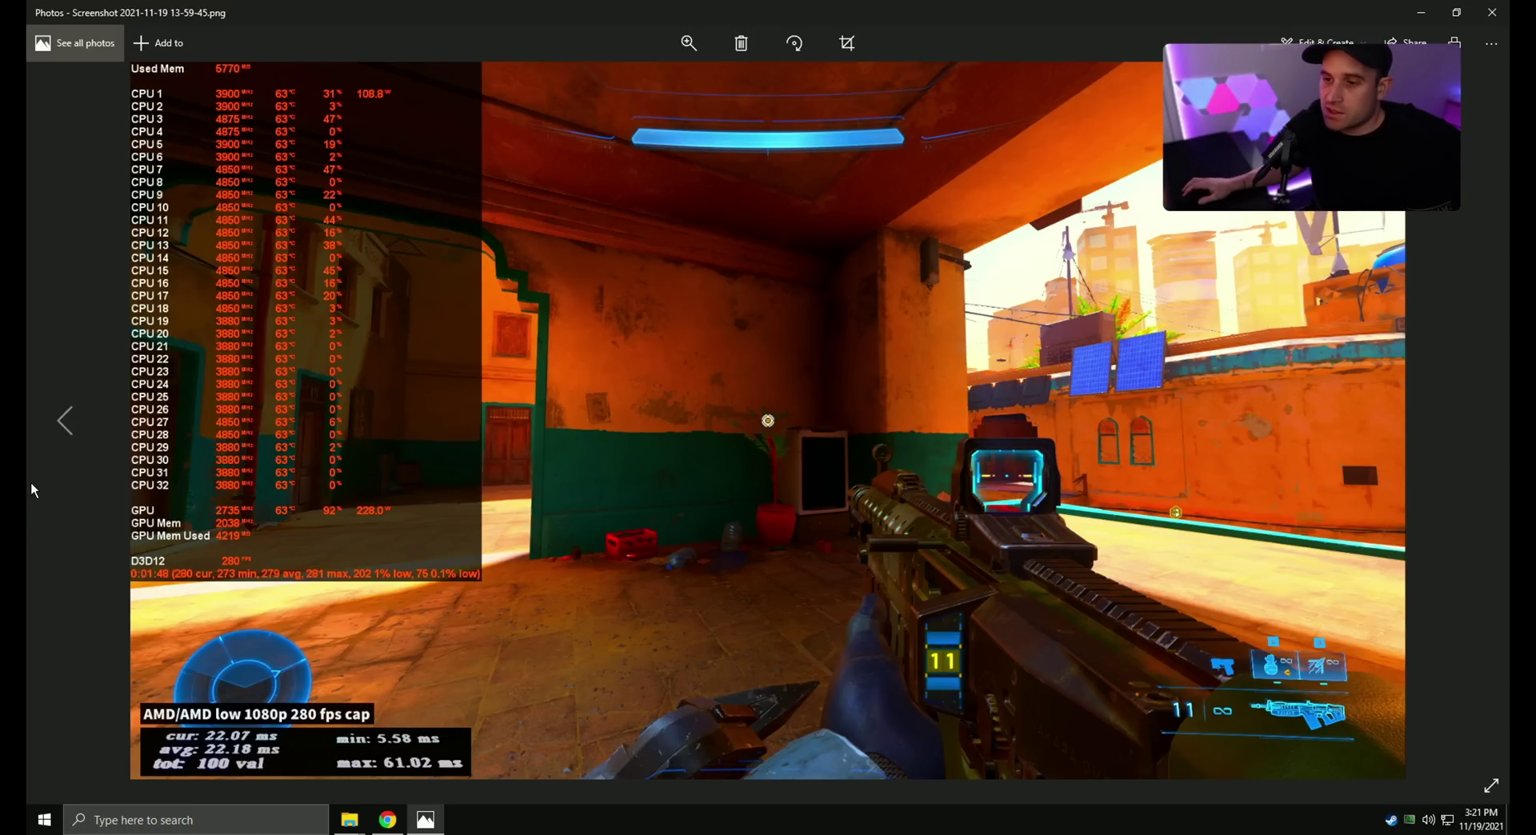
key(Left)
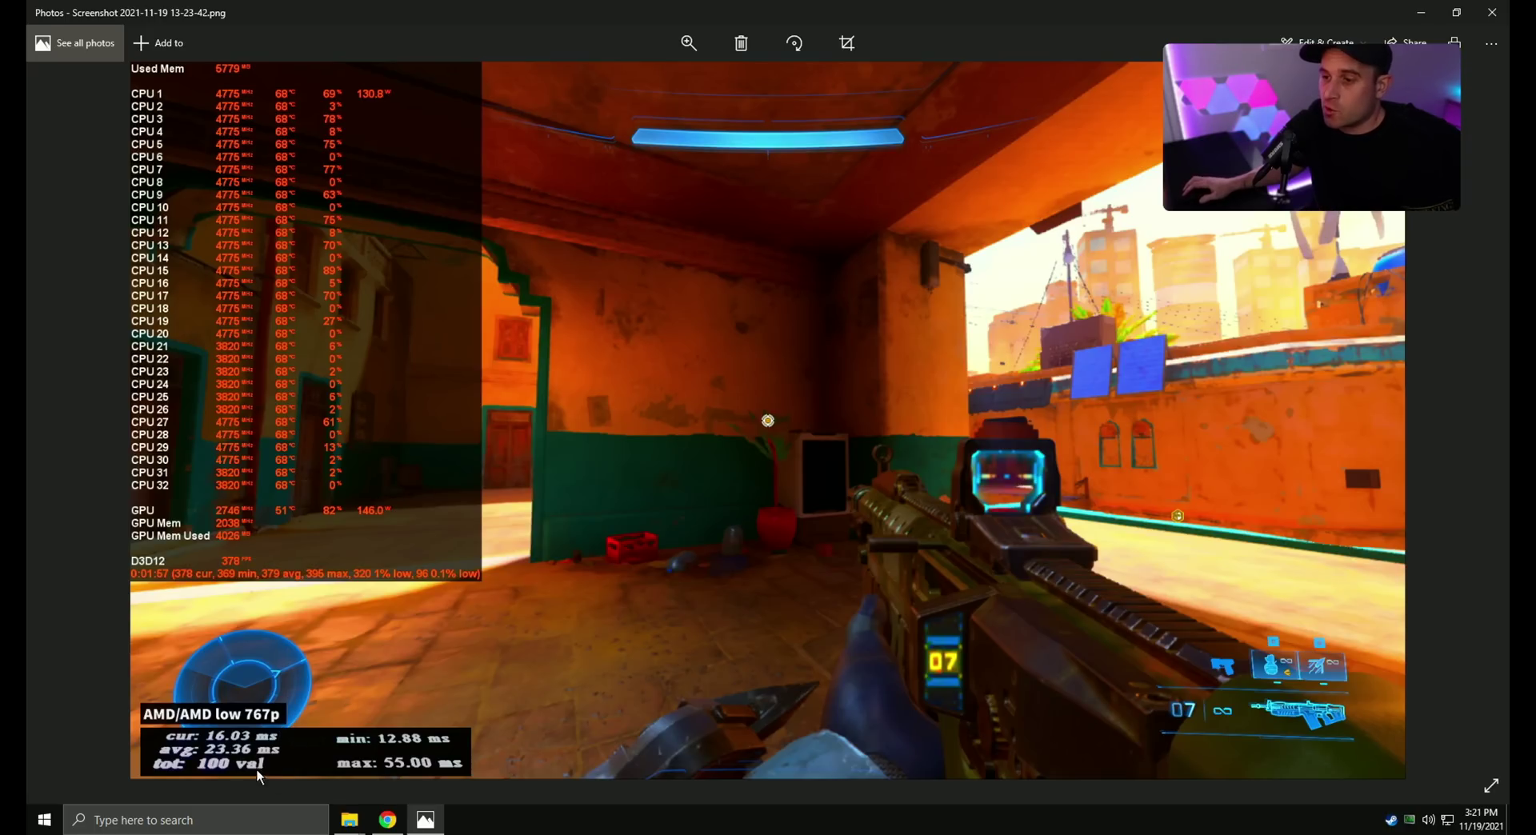
click(1471, 419)
click(1472, 420)
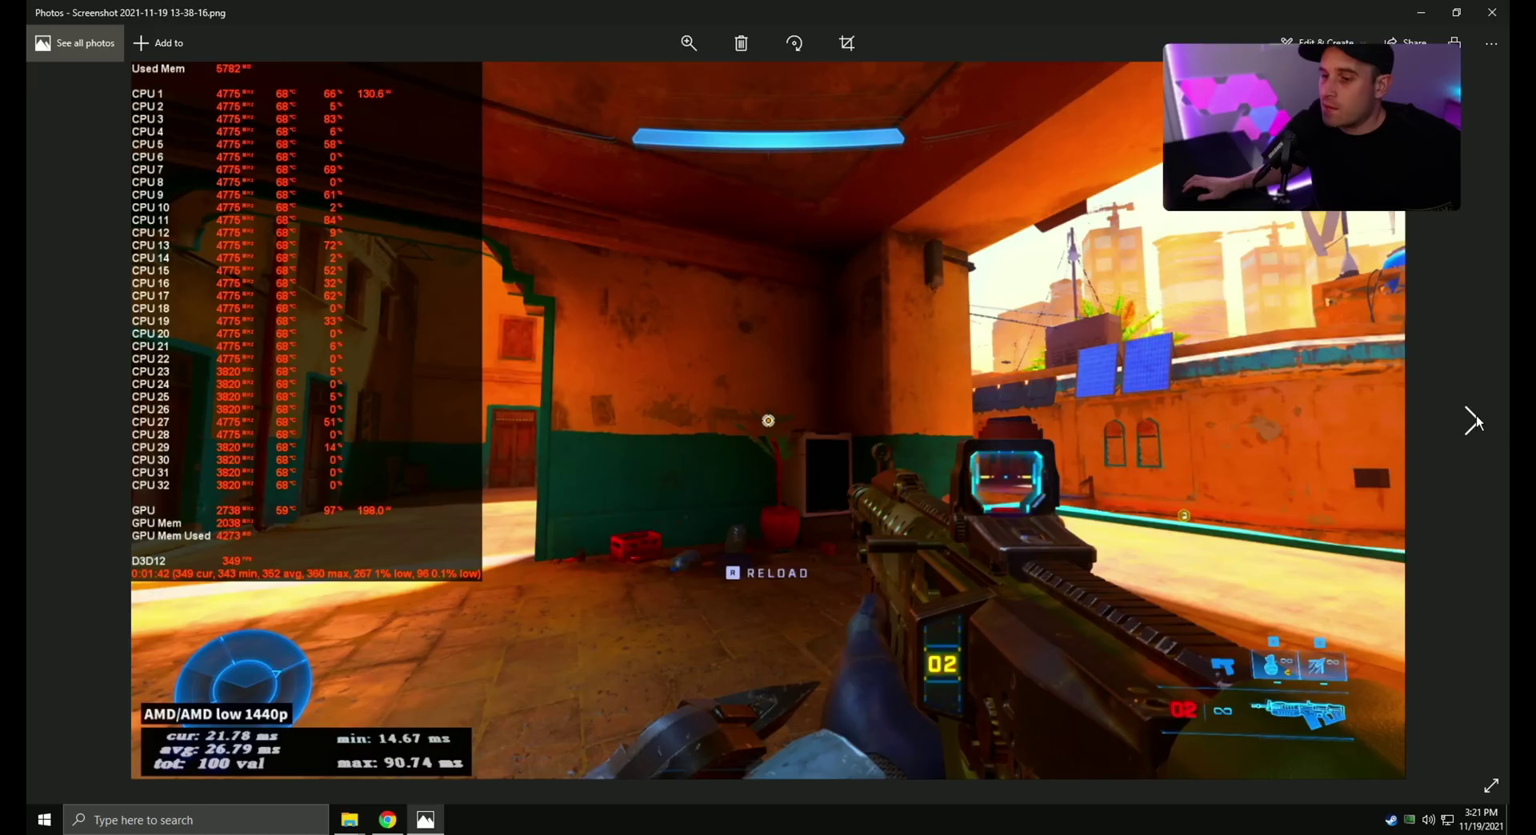
click(1472, 420)
click(1474, 420)
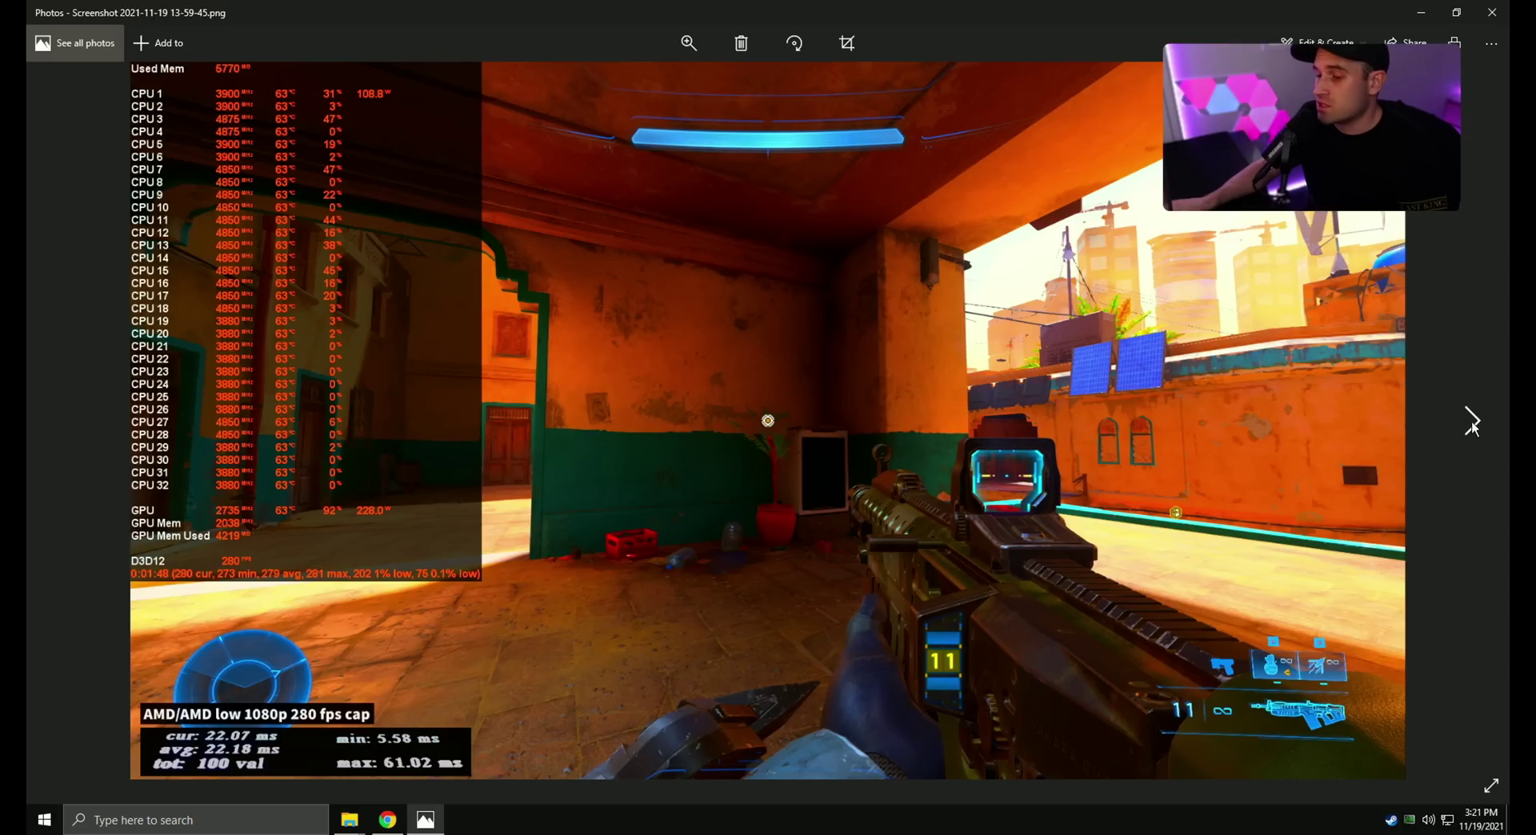
click(1472, 422)
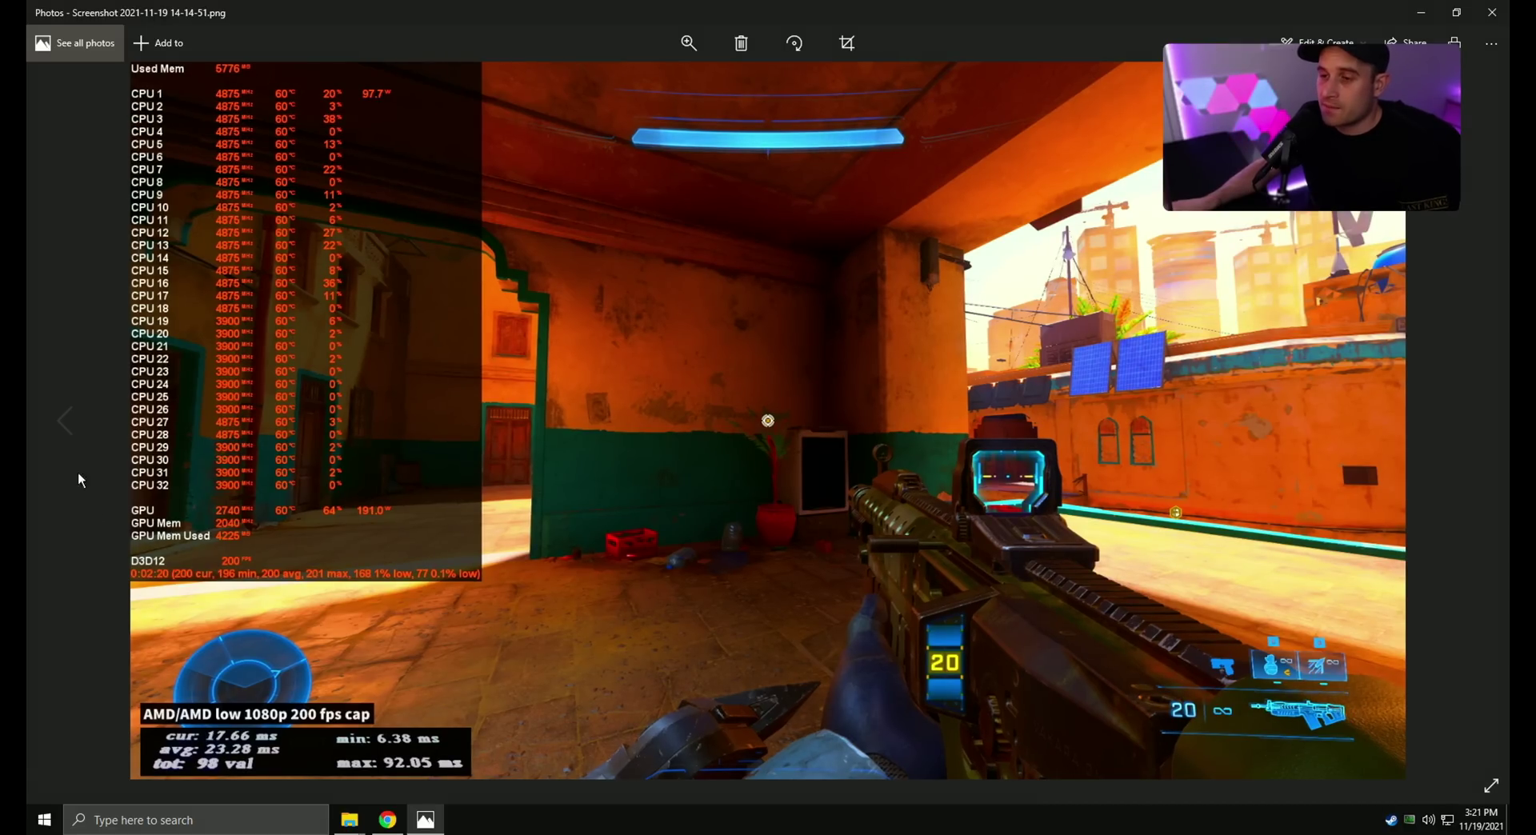
- Flip between the 280 and 200 fps cap screenshots, then advance to the 1080p 100 fps cap capture
click(80, 431)
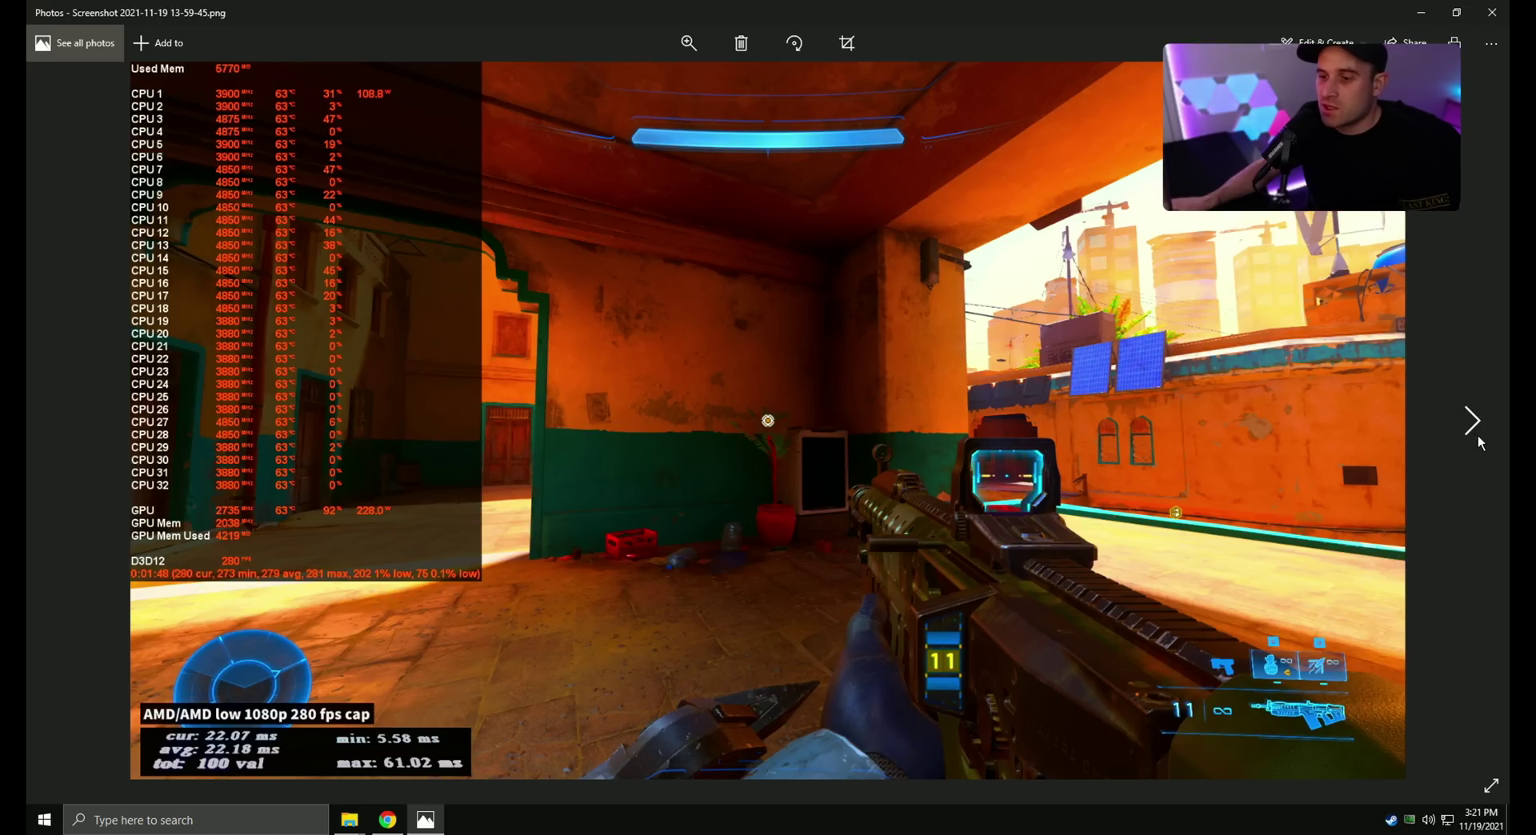
click(1476, 435)
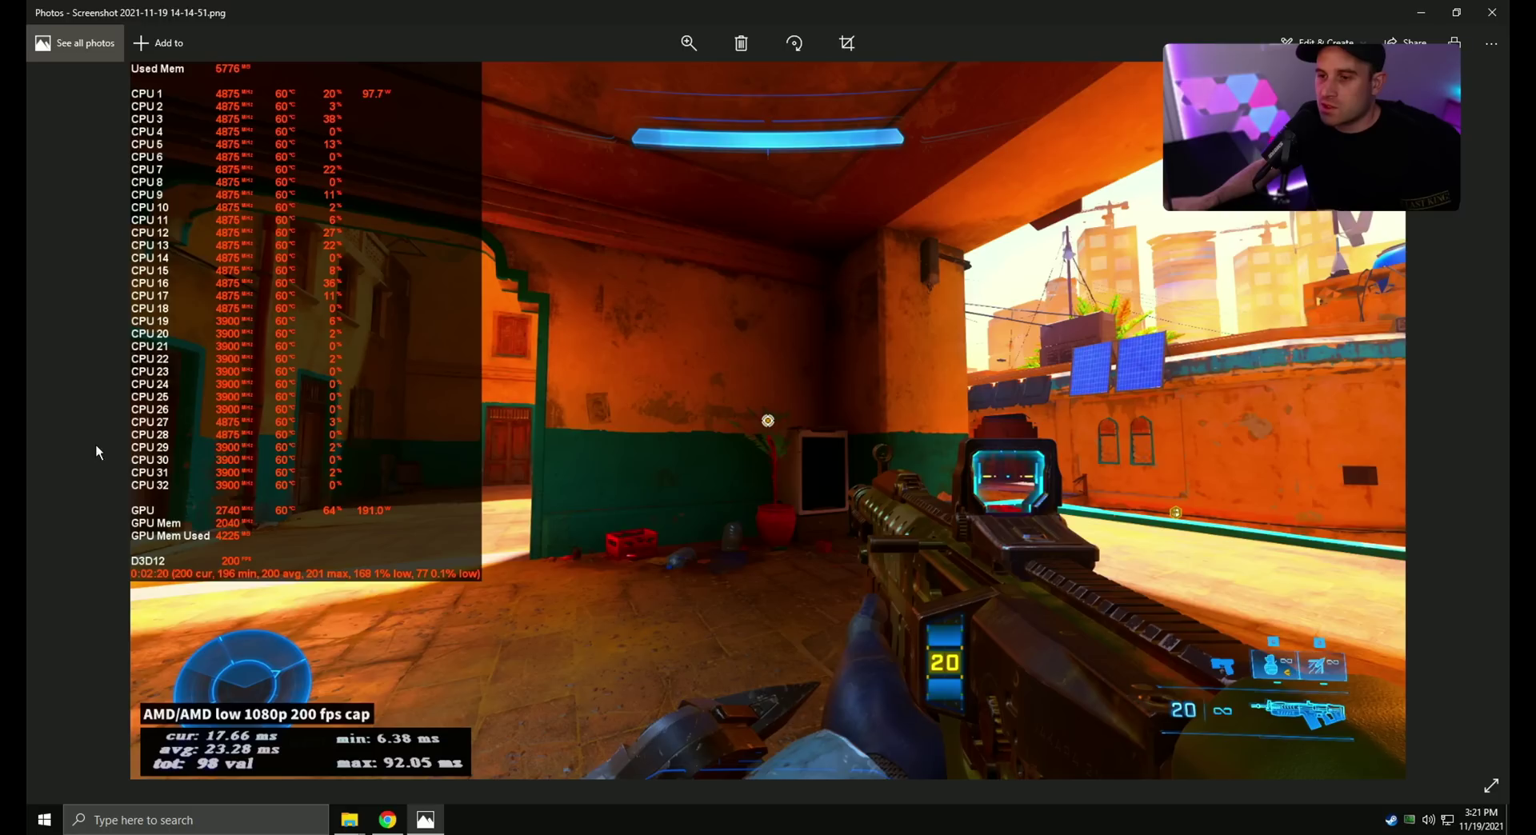
click(64, 420)
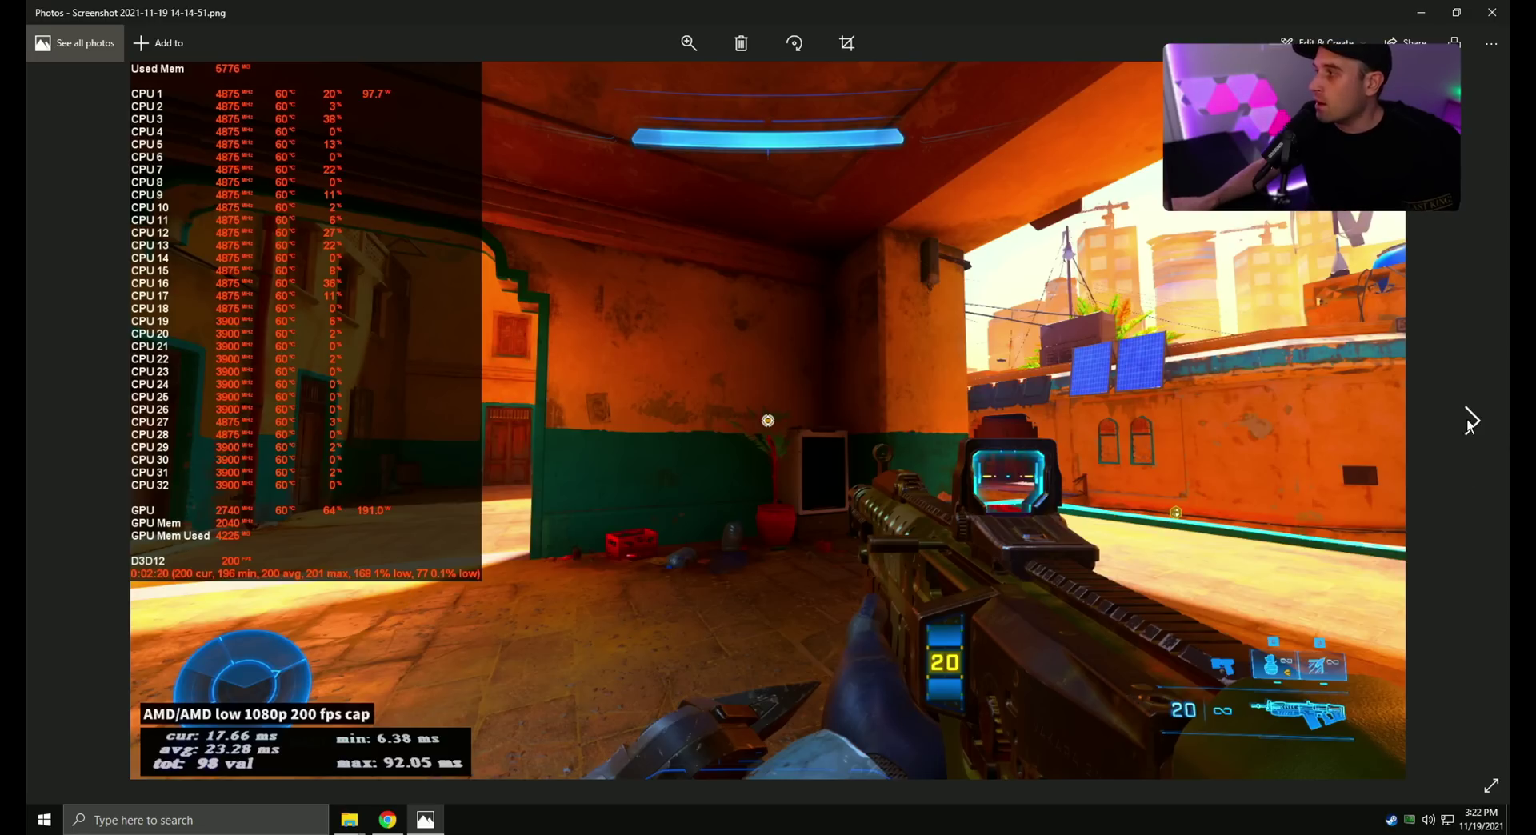
click(1470, 421)
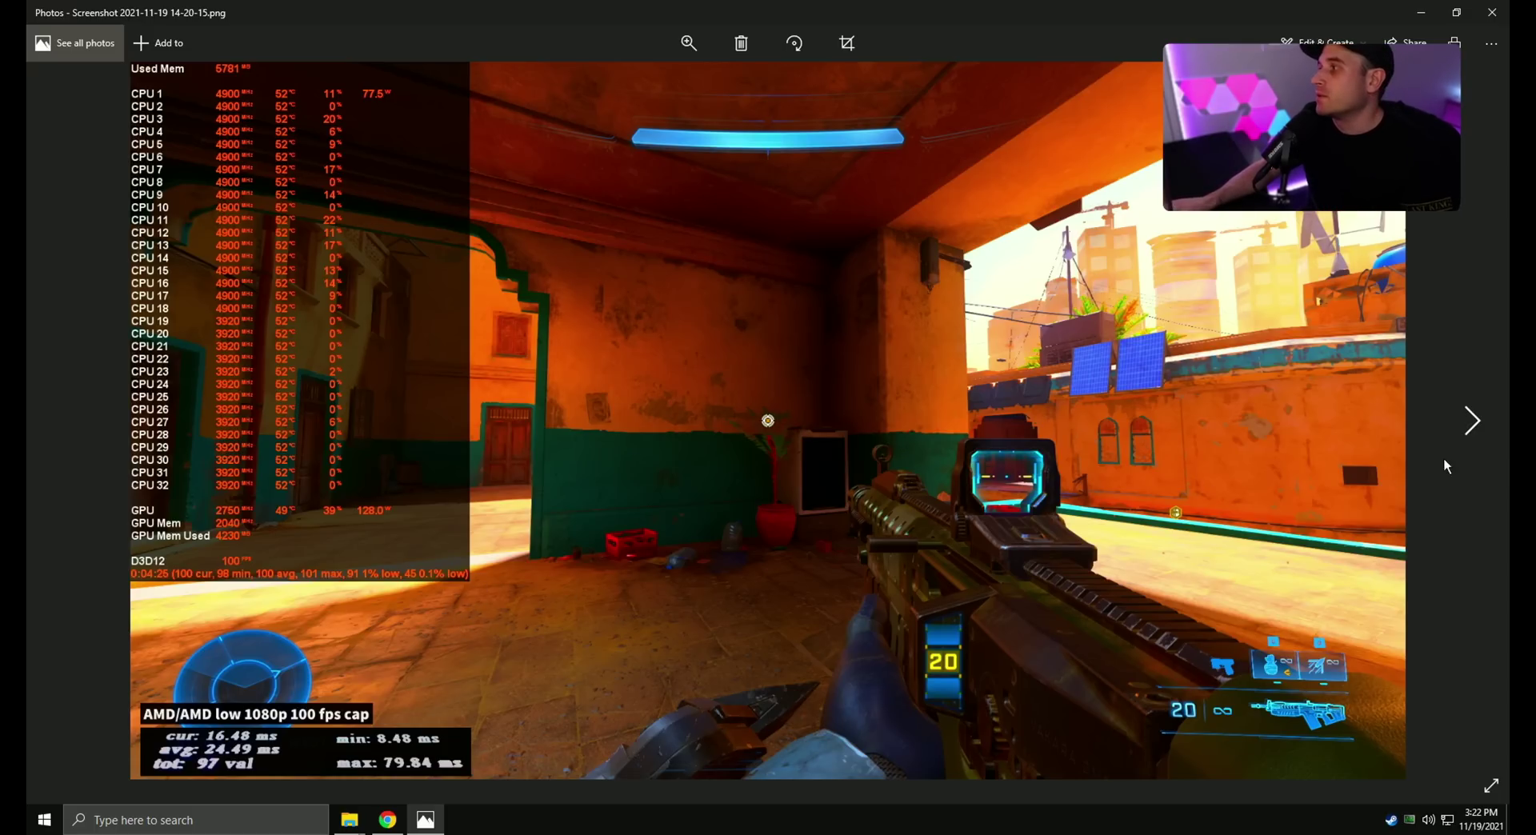
click(1464, 417)
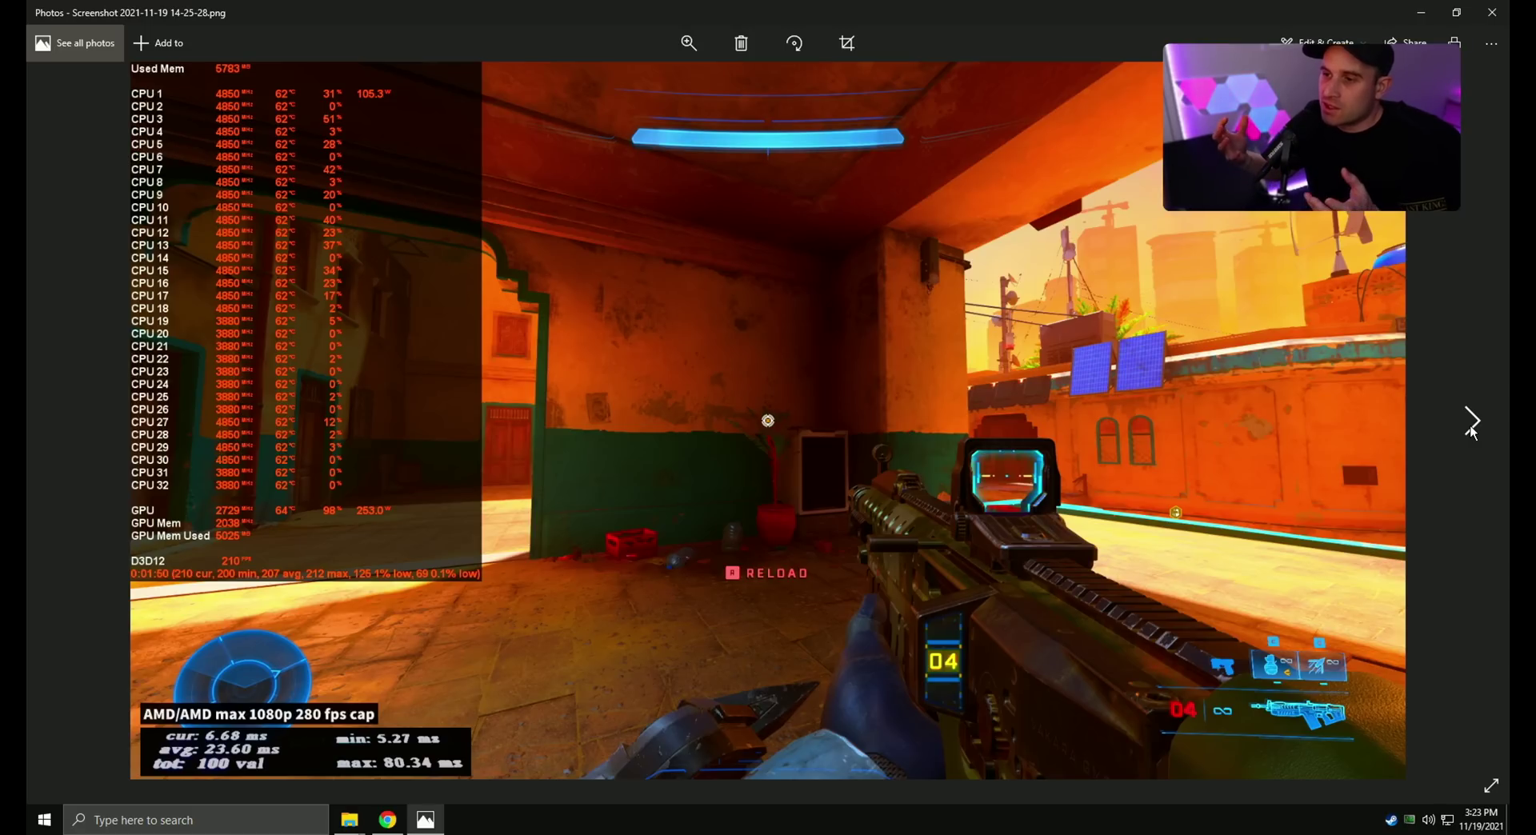
- Go to P_20211119_145537.jpg, whose overlay shows 276 fps current, 269 average, 279 maximum
click(1470, 422)
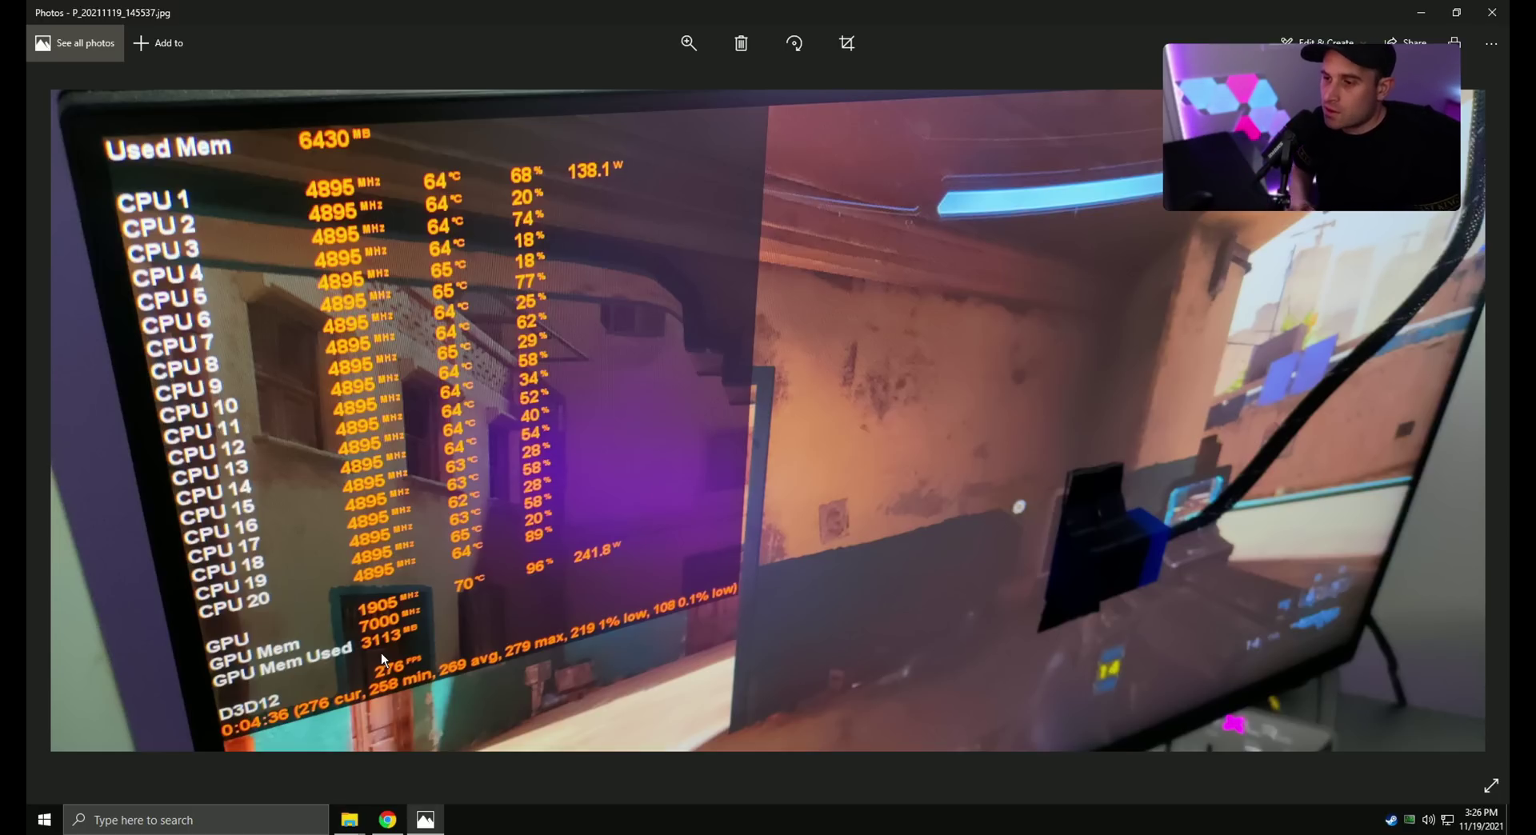
- Advance to P_20211119_145958.jpg, whose overlay reads 102 fps current, 97 average, 102 maximum
mouse_move(1470, 419)
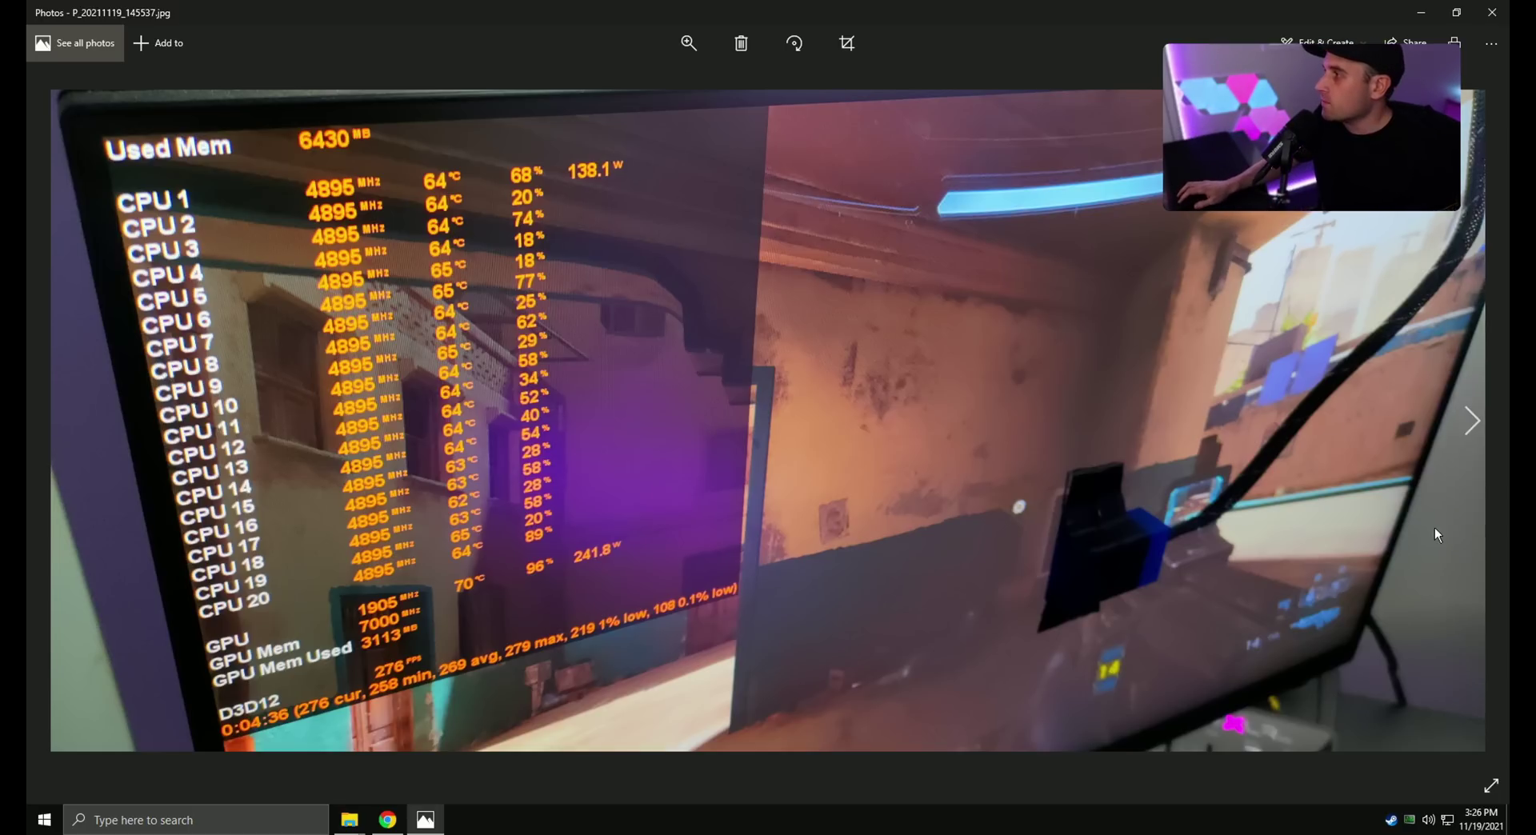
click(1476, 415)
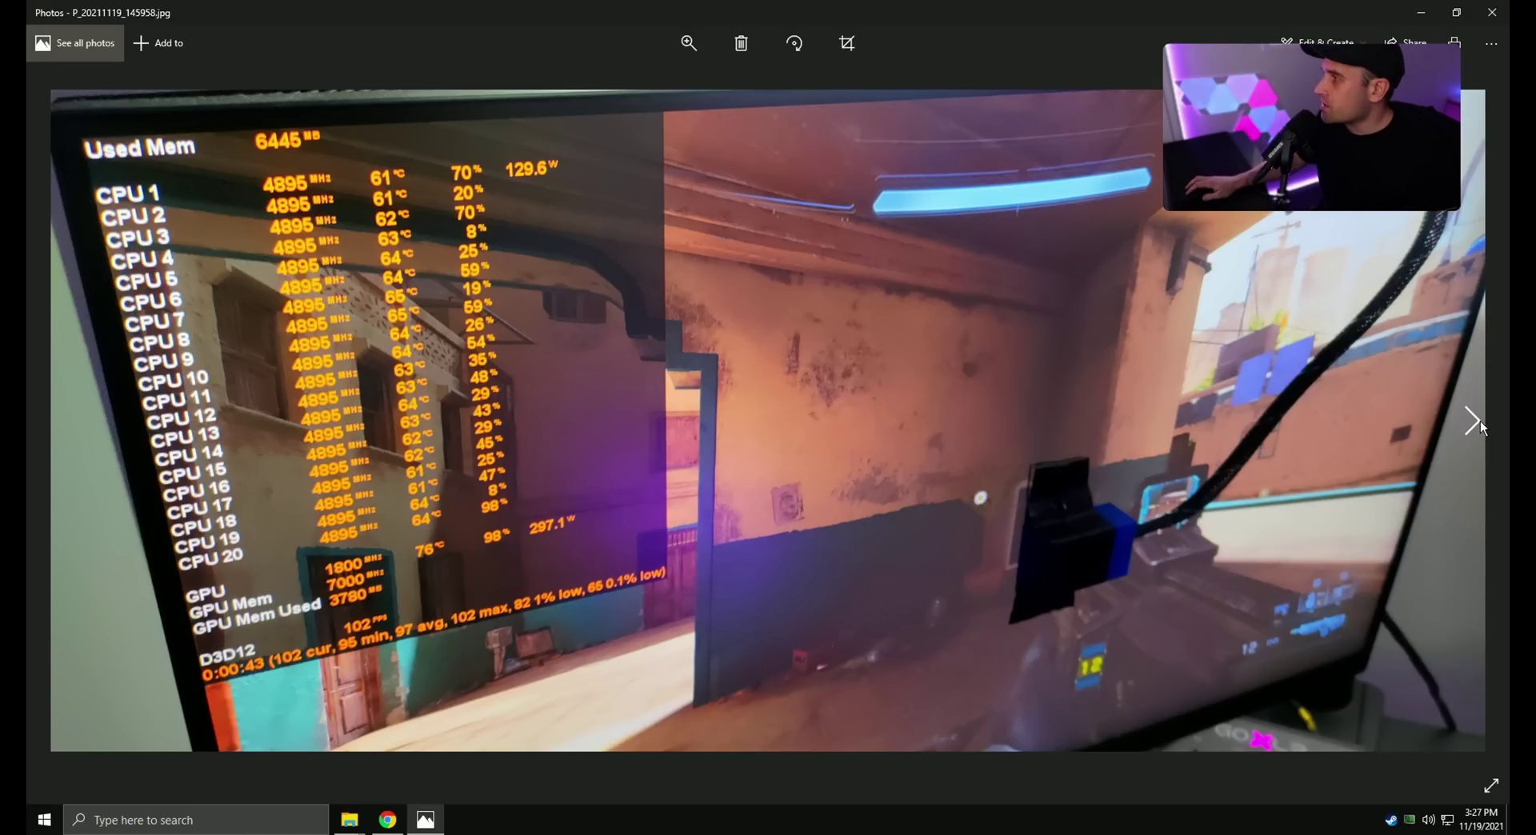
- Advance to the last monitor photo, P_20211119_150117.jpg
click(1475, 419)
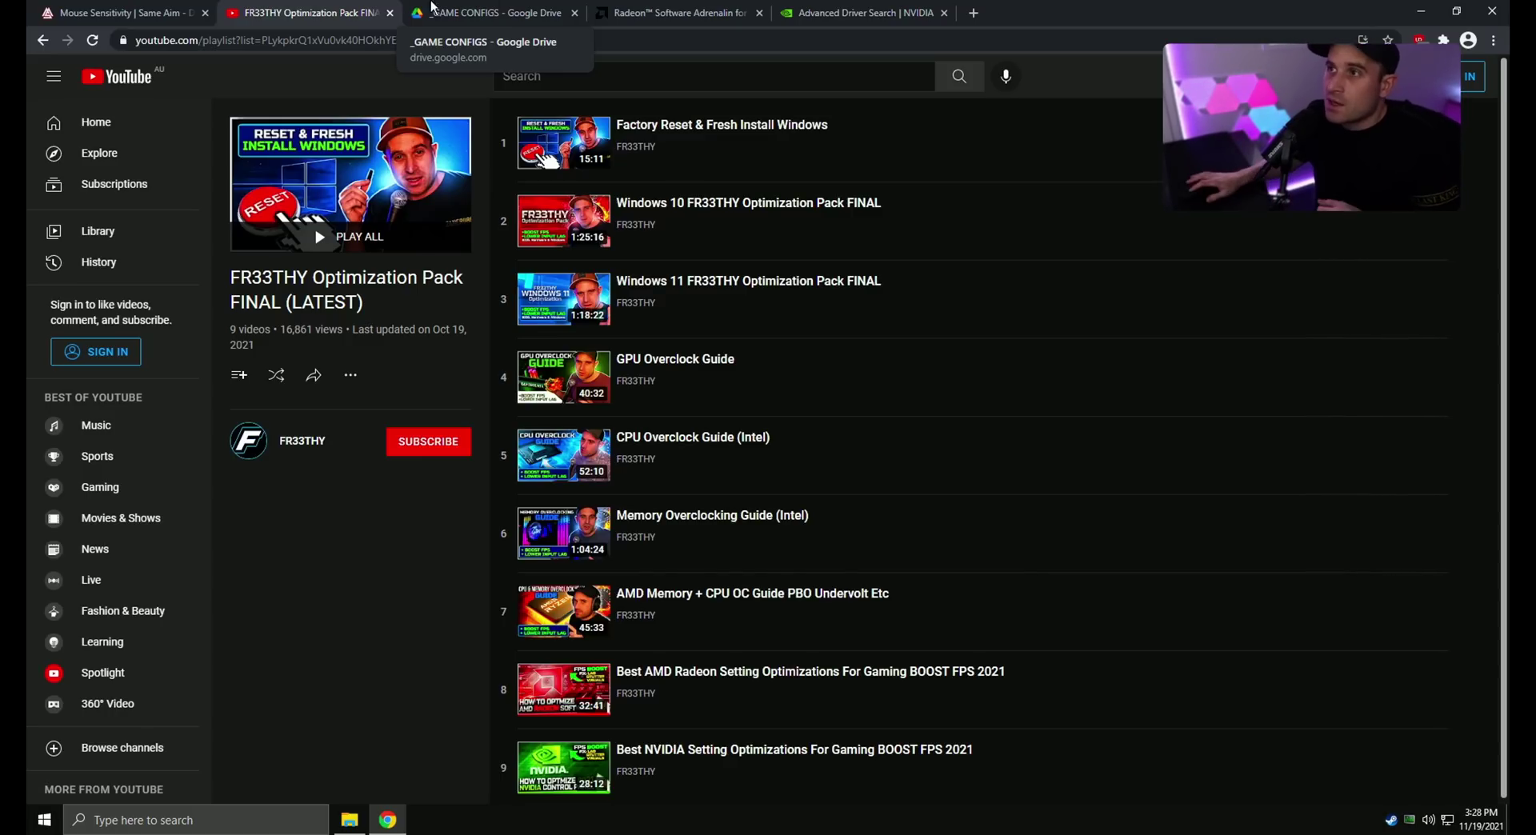
click(623, 9)
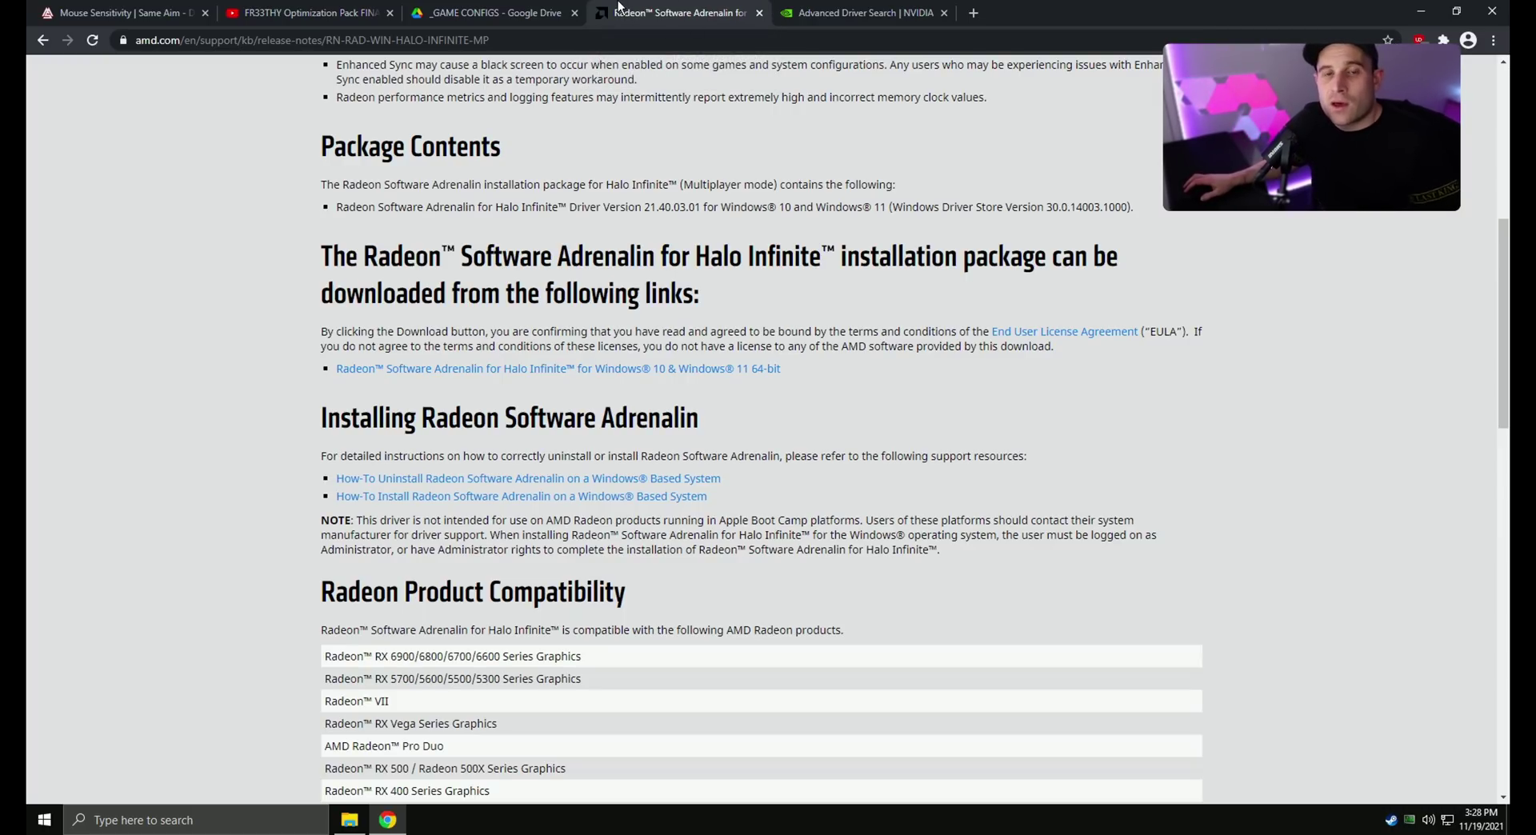
click(344, 10)
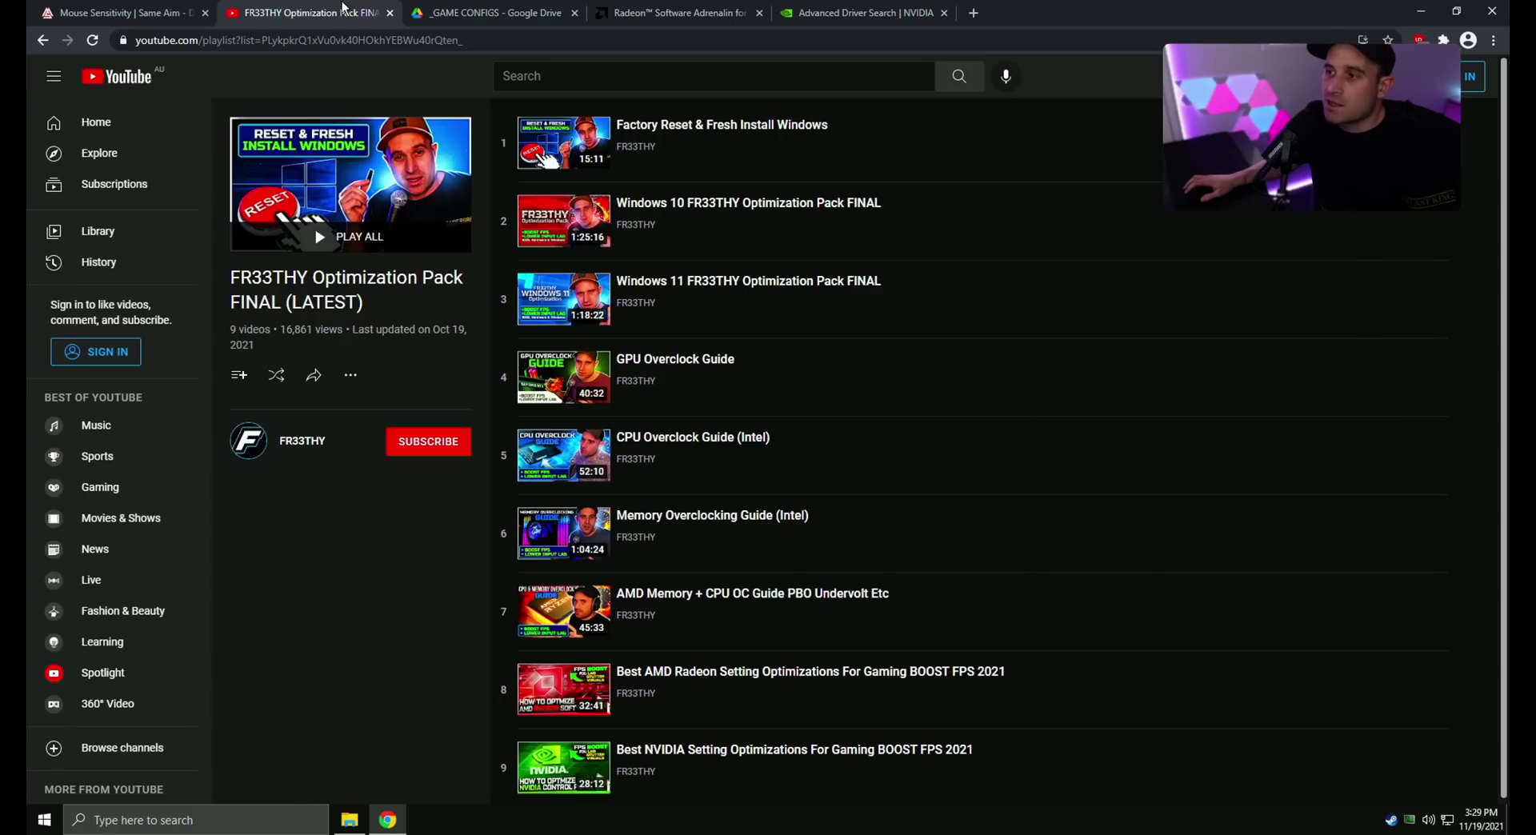